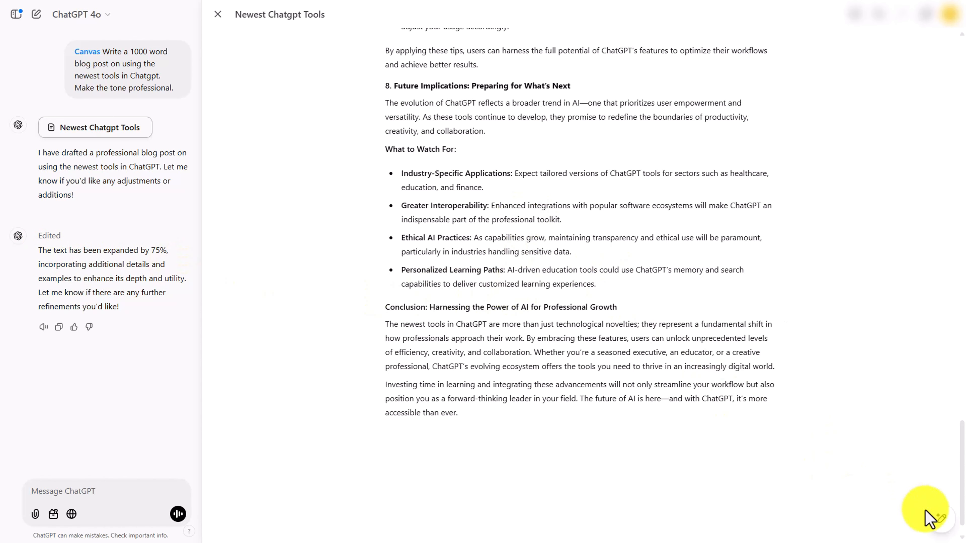
Request suggested edits on the blog post from the Canvas editing tools
{"action": "mouse_move", "coordinate": [955, 526]}
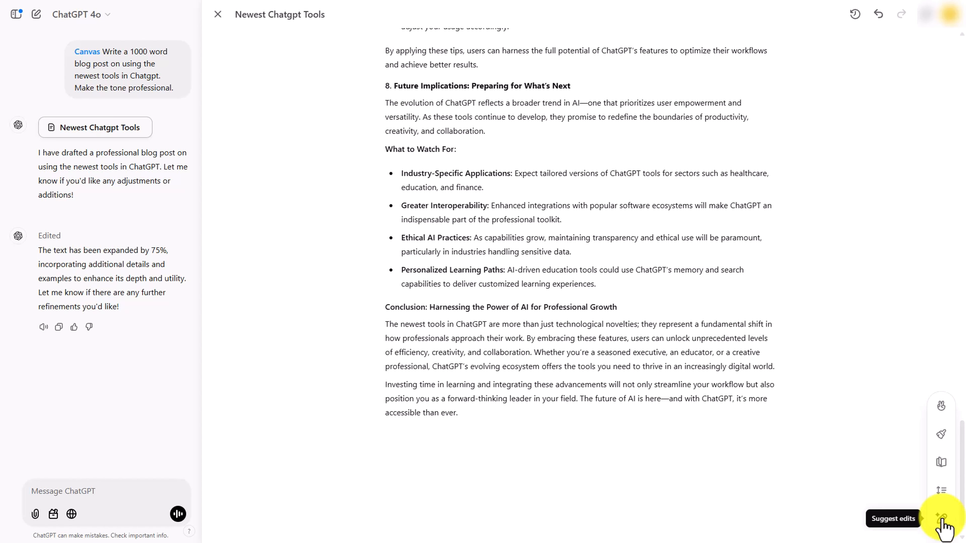
{"action": "left_click", "coordinate": [941, 525]}
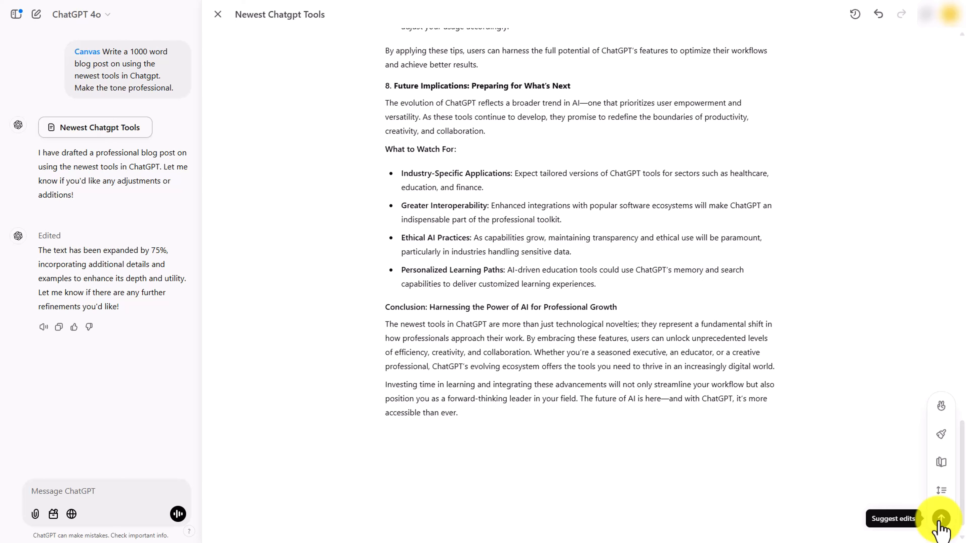
{"action": "left_click", "coordinate": [939, 522]}
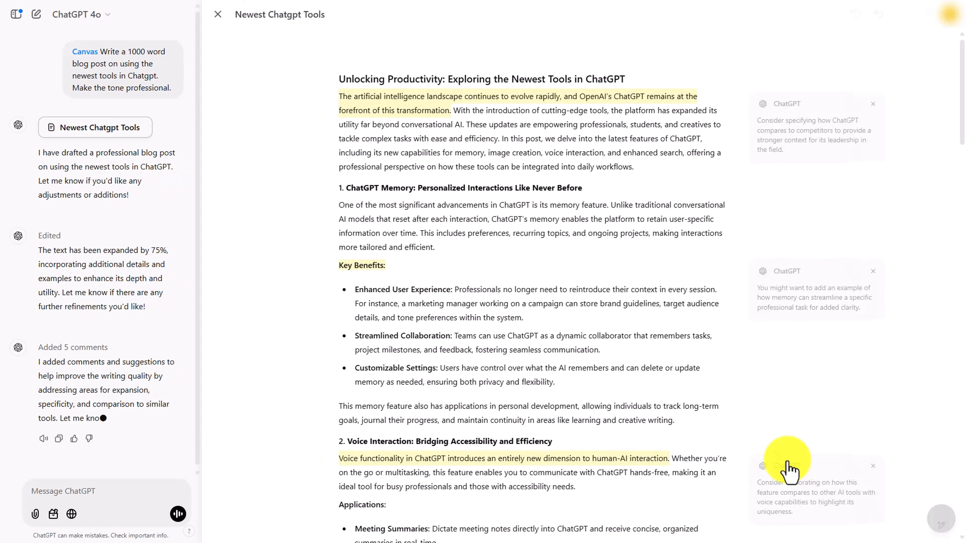
Apply the suggestion on the introduction to compare ChatGPT with competitors
{"action": "scroll", "coordinate": [790, 471], "scroll_direction": "down", "scroll_amount": 6}
{"action": "scroll", "coordinate": [790, 471], "scroll_direction": "down", "scroll_amount": 5}
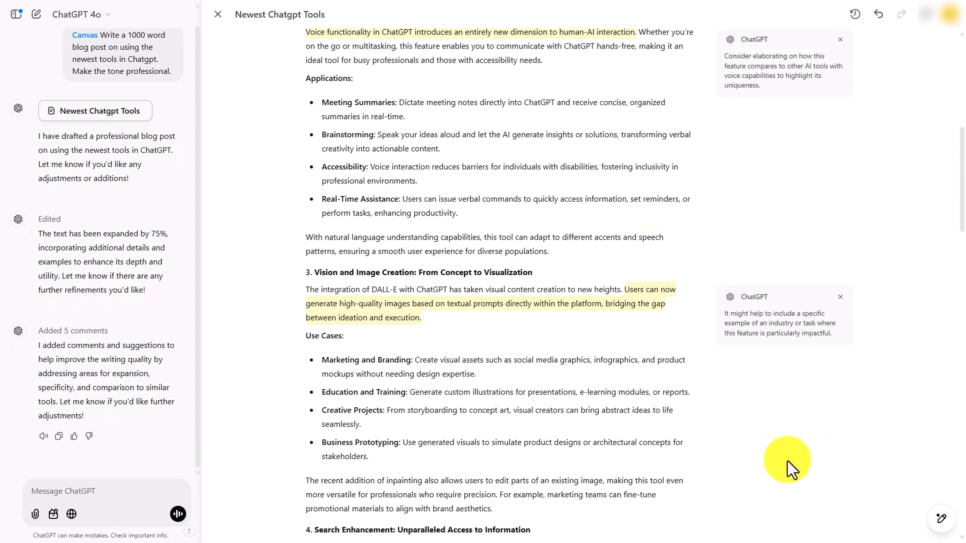
{"action": "scroll", "coordinate": [790, 471], "scroll_direction": "up", "scroll_amount": 11}
{"action": "left_click", "coordinate": [787, 461]}
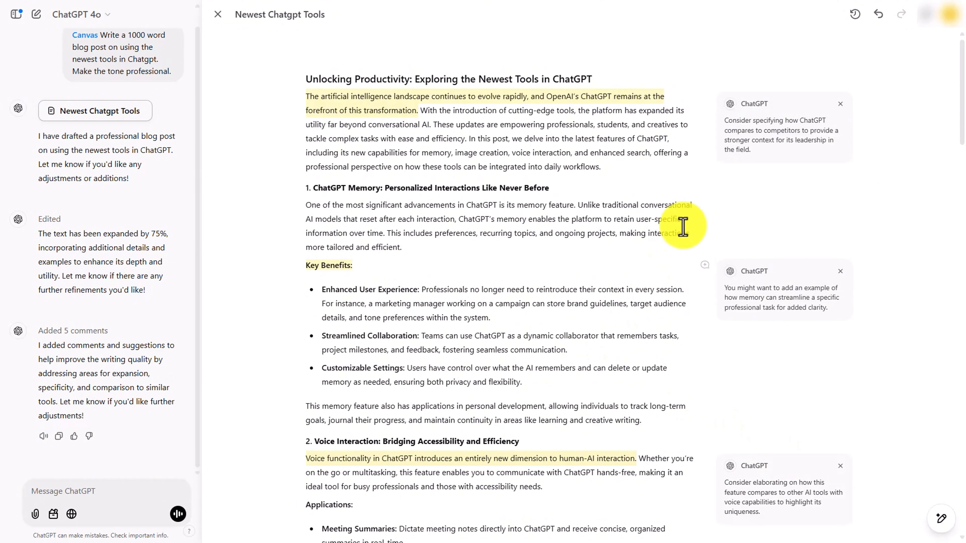
{"action": "left_click", "coordinate": [760, 139]}
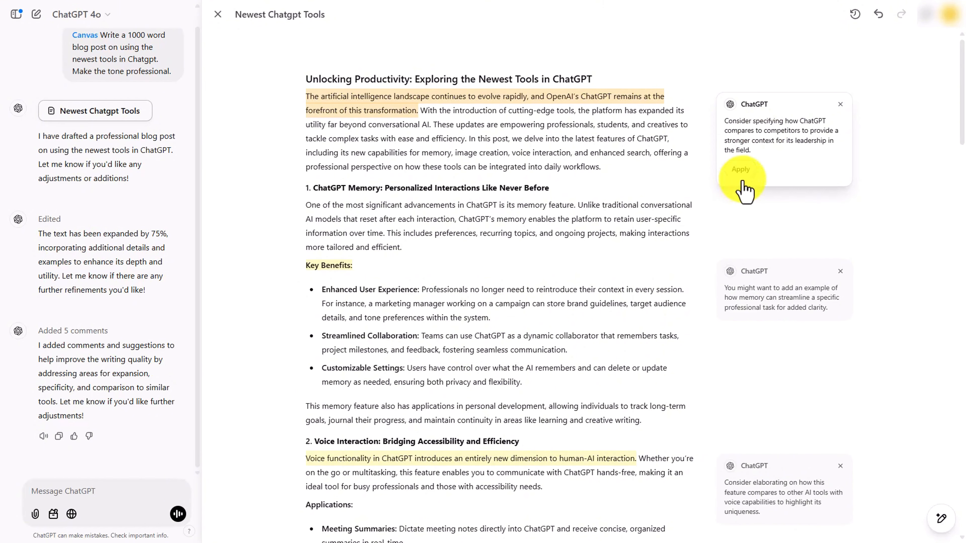
{"action": "left_click", "coordinate": [741, 171]}
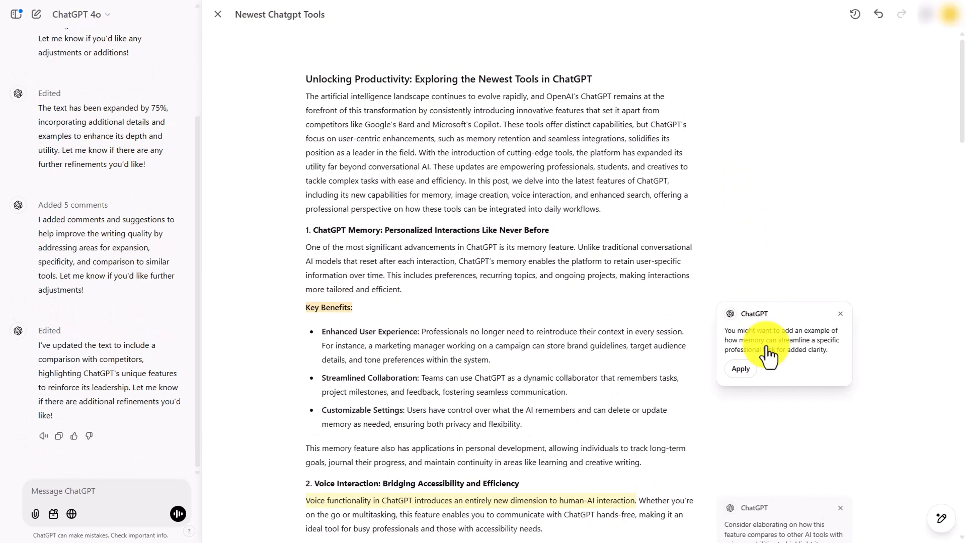
Apply the suggestions to add a memory example and compare voice interaction with other AI tools
{"action": "left_click", "coordinate": [758, 346]}
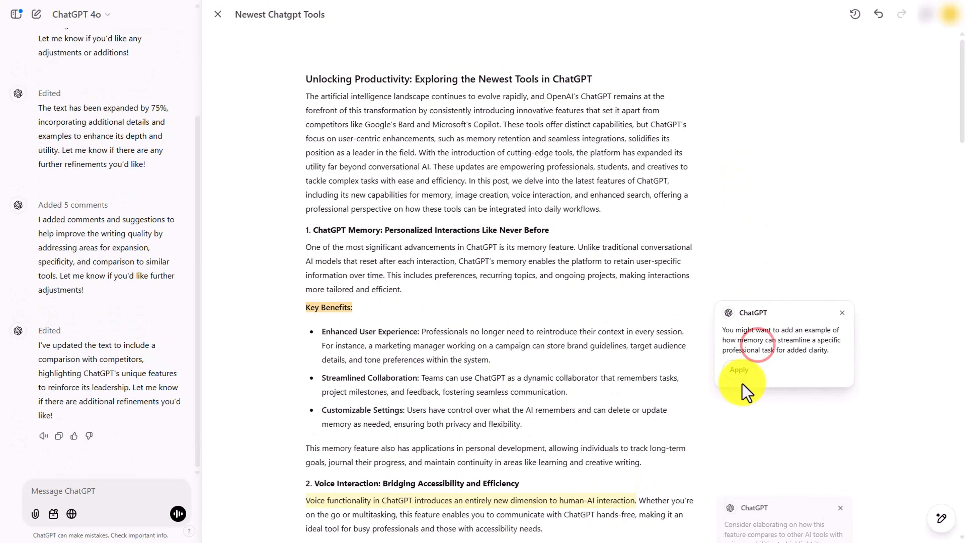
{"action": "left_click", "coordinate": [739, 371]}
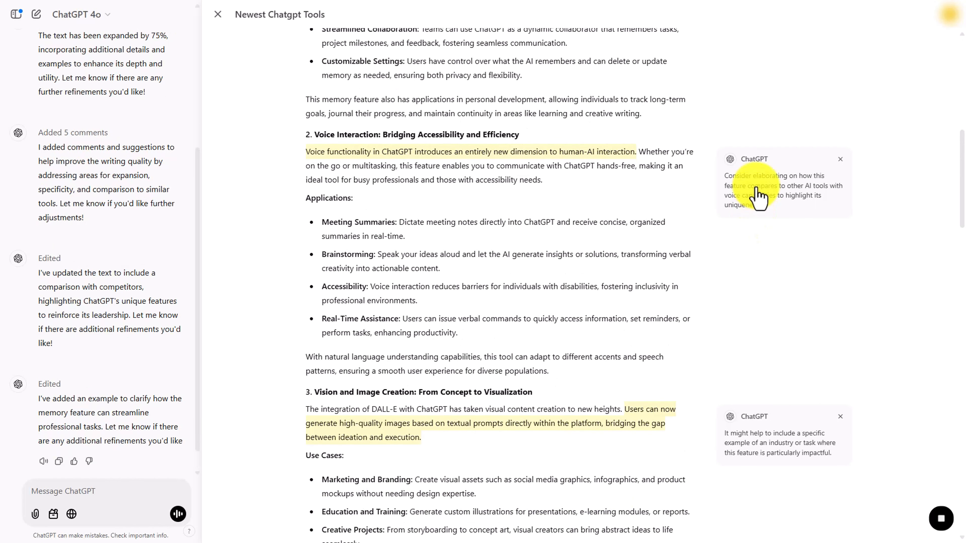
{"action": "left_click", "coordinate": [740, 198]}
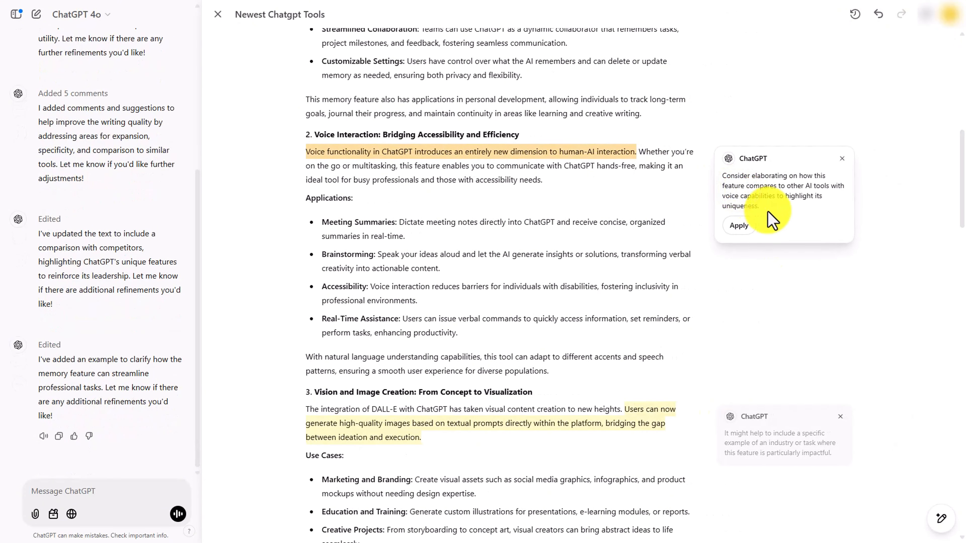
{"action": "left_click", "coordinate": [741, 230]}
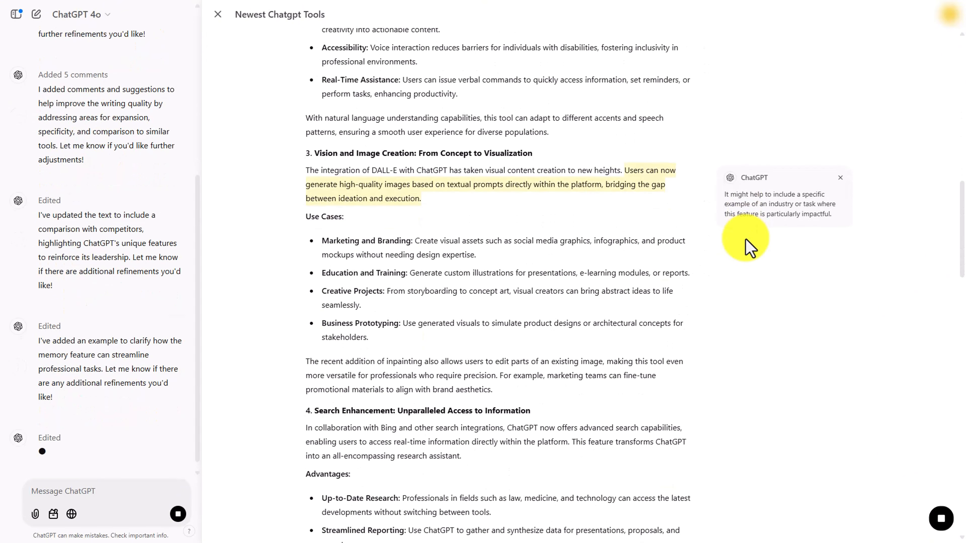
Apply the suggestion to add a specific industry example to the image-creation section
{"action": "left_click", "coordinate": [775, 210]}
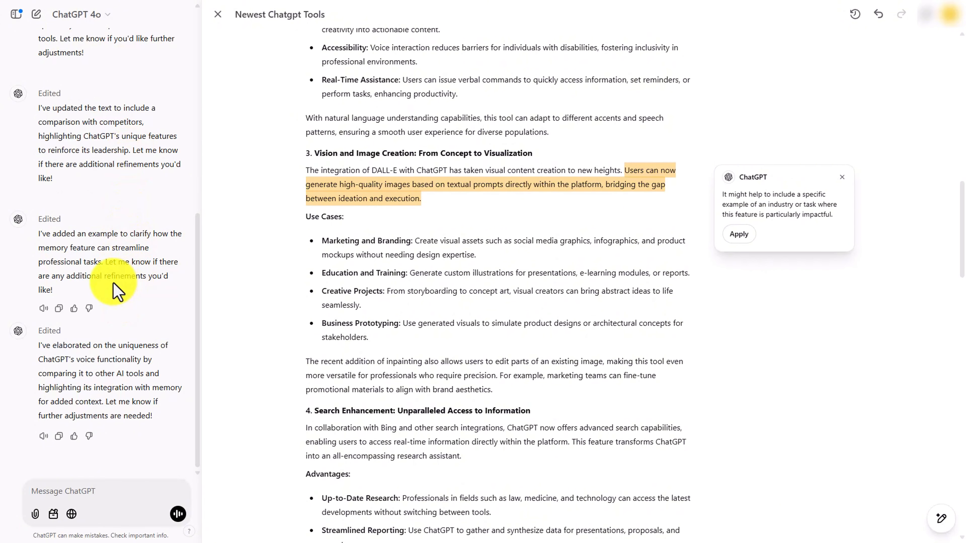
{"action": "left_click", "coordinate": [739, 234]}
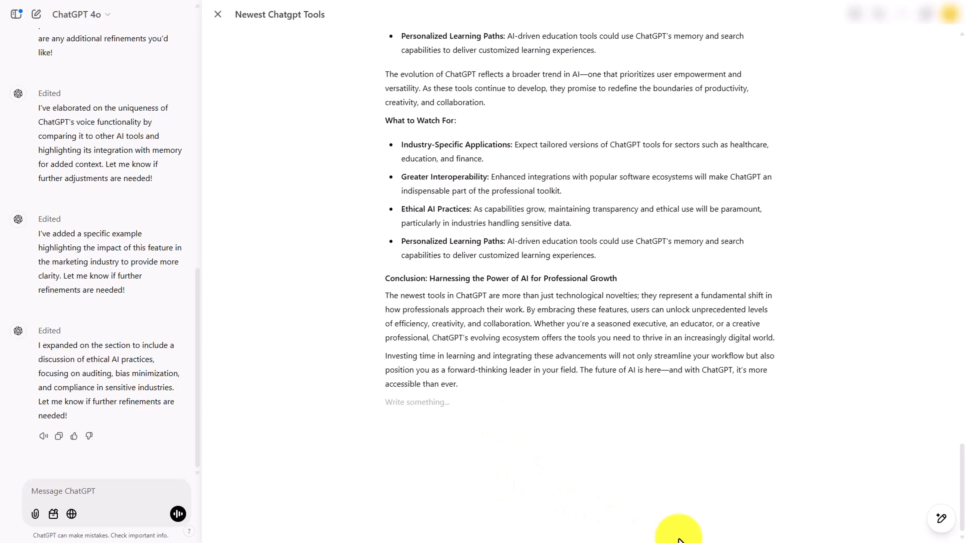
Set the post's reading level to Graduate School
{"action": "mouse_move", "coordinate": [939, 524]}
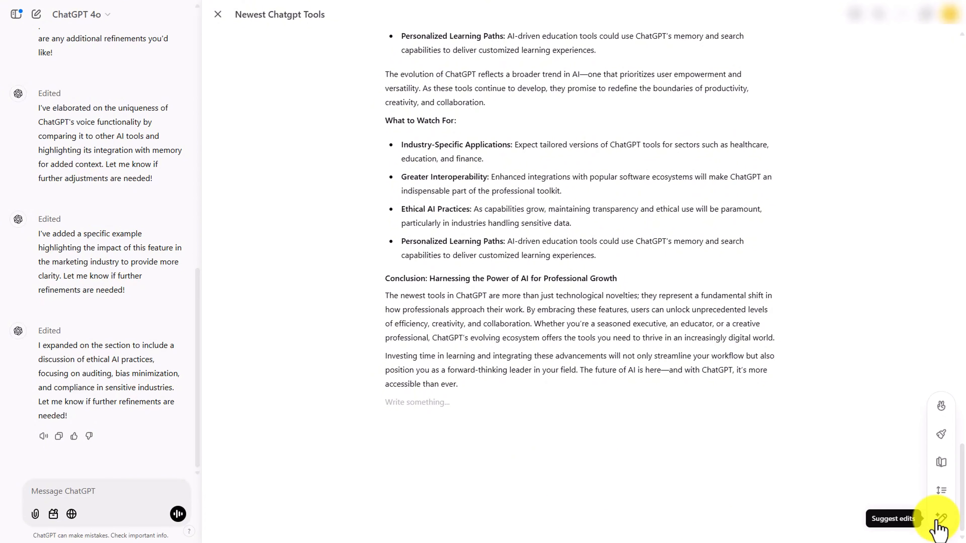
{"action": "left_click", "coordinate": [938, 463]}
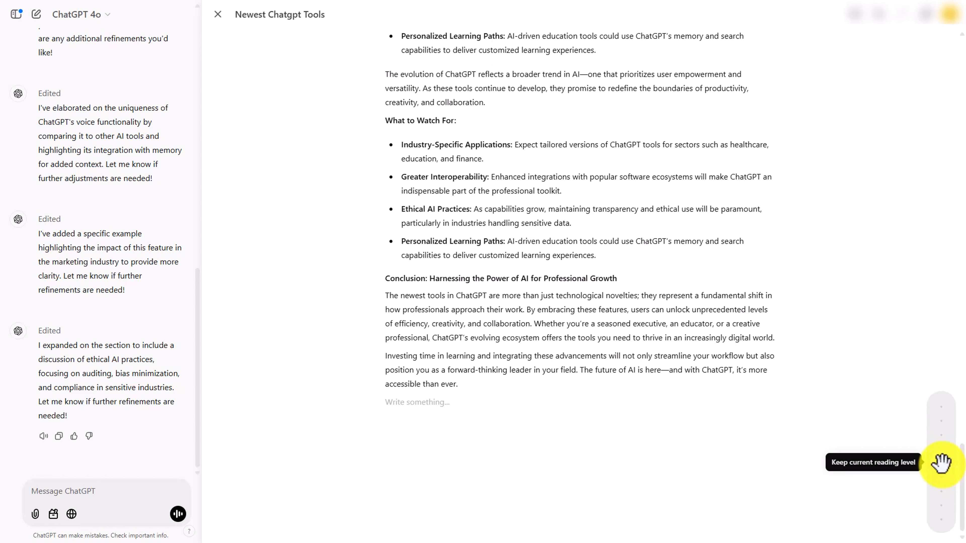
{"action": "left_click_drag", "start_coordinate": [939, 465], "coordinate": [941, 496]}
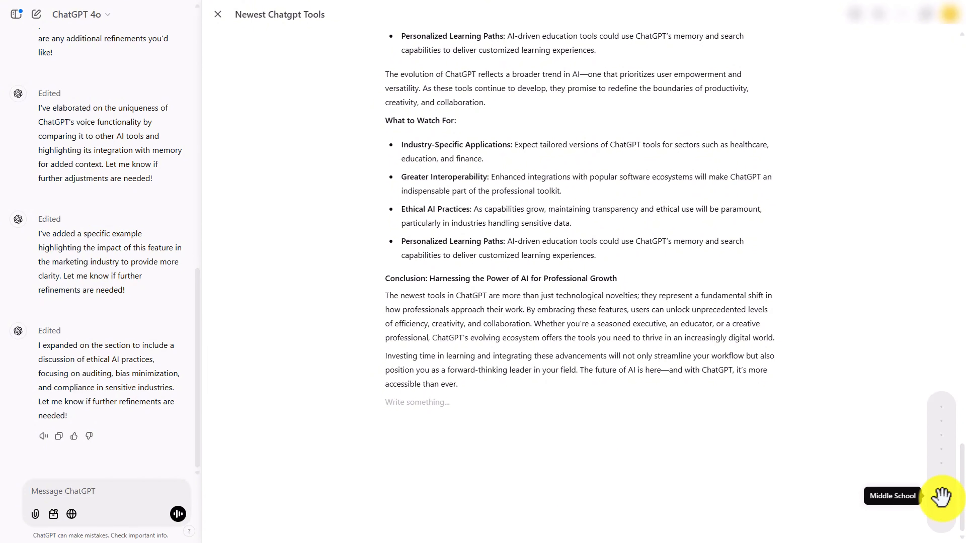
{"action": "left_click_drag", "start_coordinate": [941, 496], "coordinate": [941, 495]}
{"action": "left_click_drag", "start_coordinate": [940, 461], "coordinate": [939, 434]}
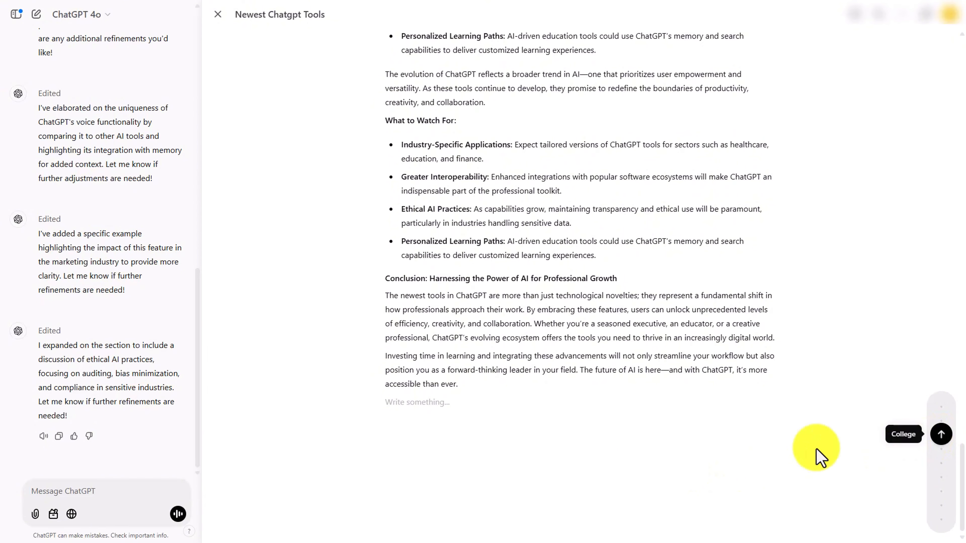
{"action": "left_click_drag", "start_coordinate": [941, 434], "coordinate": [940, 406]}
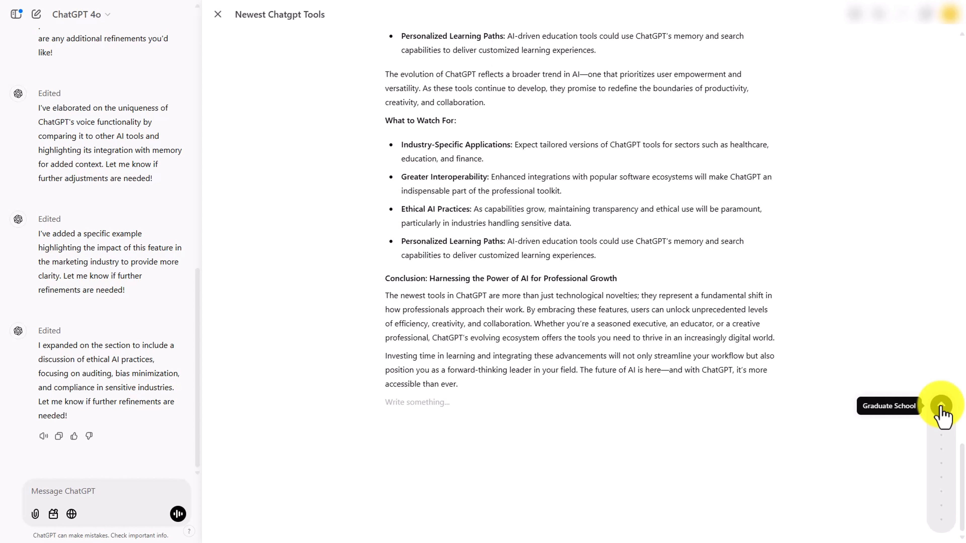
{"action": "left_click", "coordinate": [941, 406]}
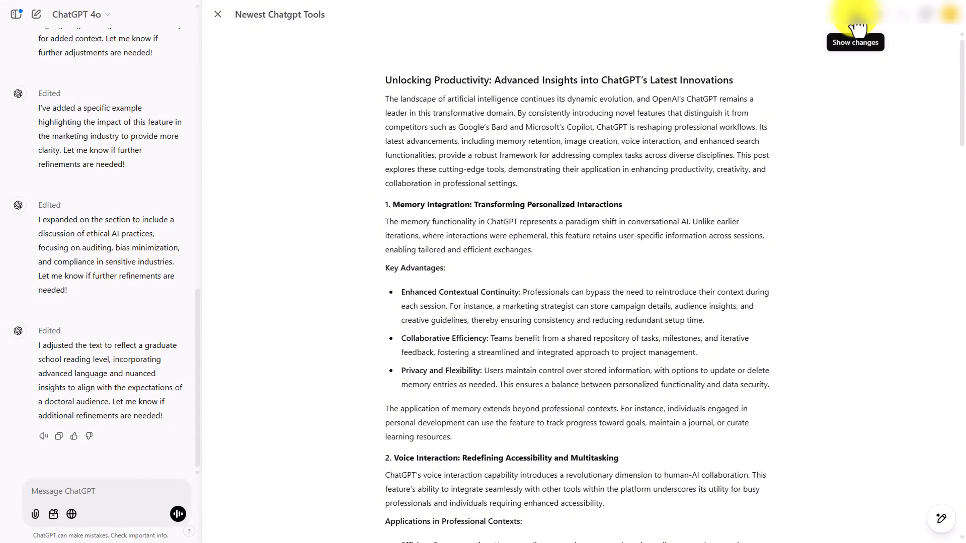
Add final polish to the blog post
{"action": "scroll", "coordinate": [797, 111], "scroll_direction": "down", "scroll_amount": 15}
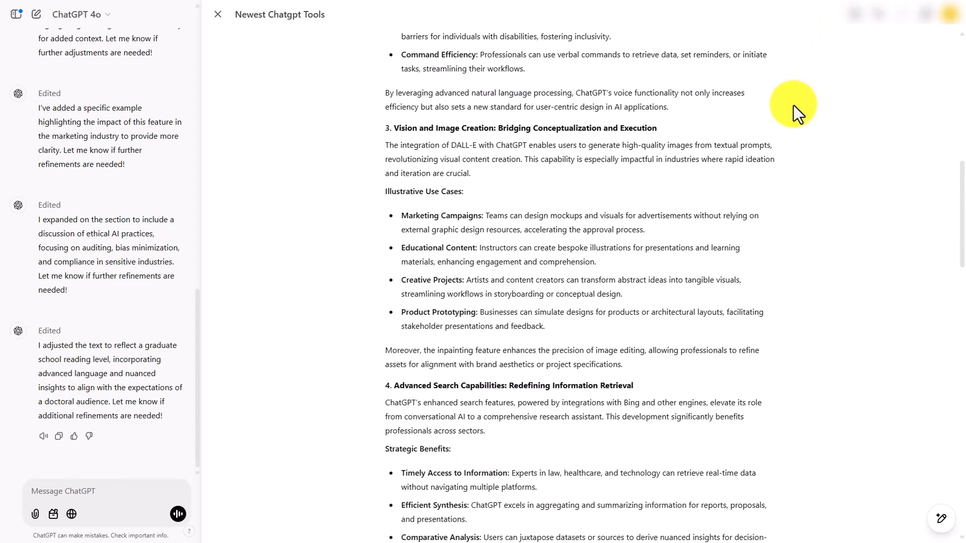
{"action": "scroll", "coordinate": [798, 115], "scroll_direction": "down", "scroll_amount": 1}
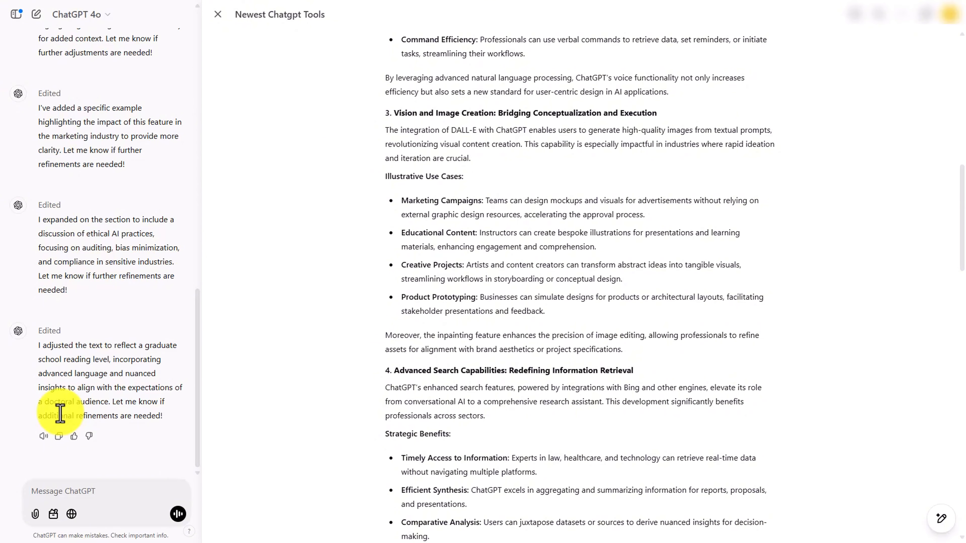
{"action": "scroll", "coordinate": [578, 209], "scroll_direction": "down", "scroll_amount": 5}
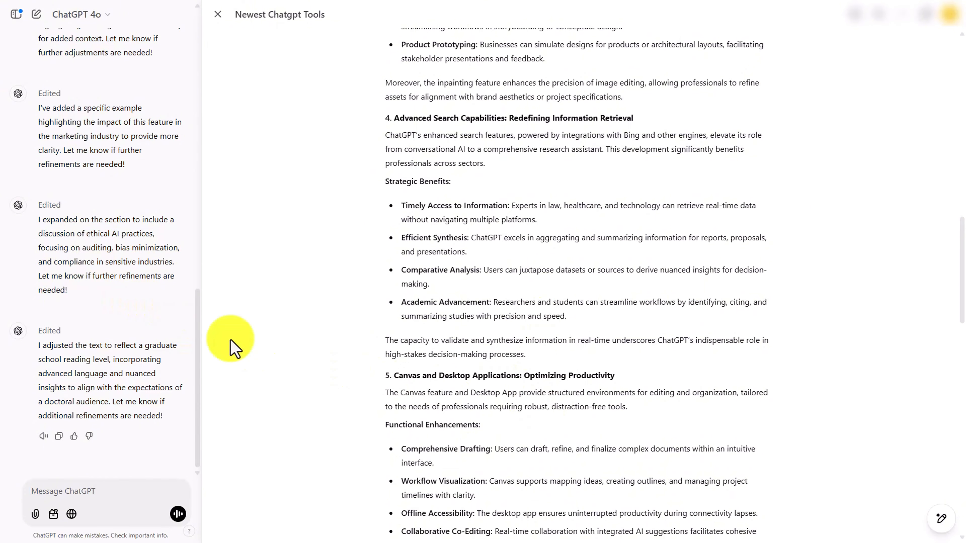
{"action": "mouse_move", "coordinate": [932, 522]}
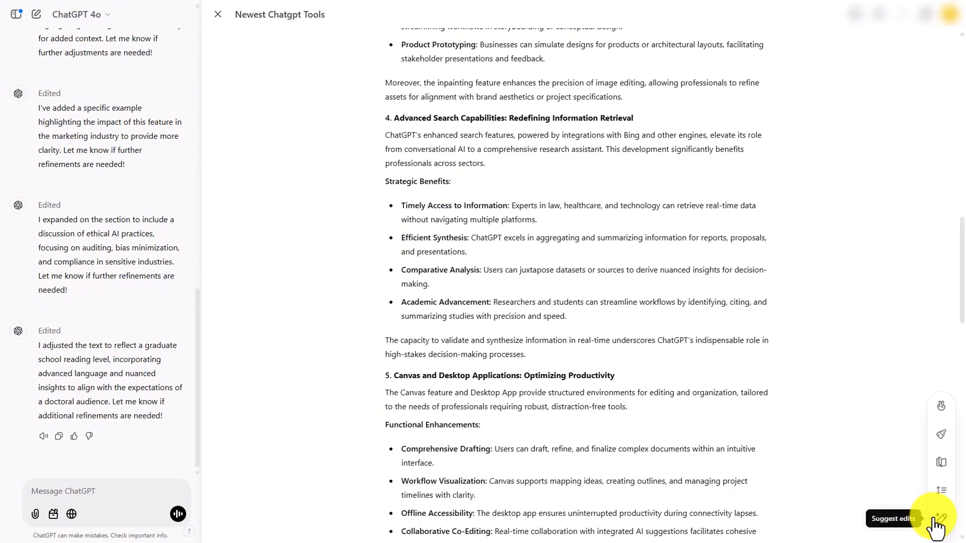
{"action": "left_click", "coordinate": [942, 434]}
{"action": "left_click", "coordinate": [941, 434]}
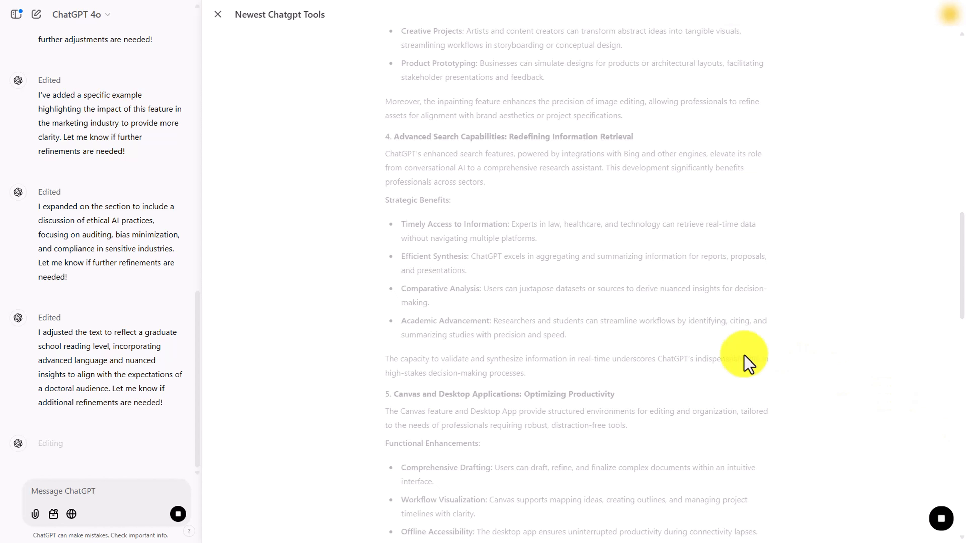
Add emojis to the lists throughout the post
{"action": "scroll", "coordinate": [737, 362], "scroll_direction": "up", "scroll_amount": 5}
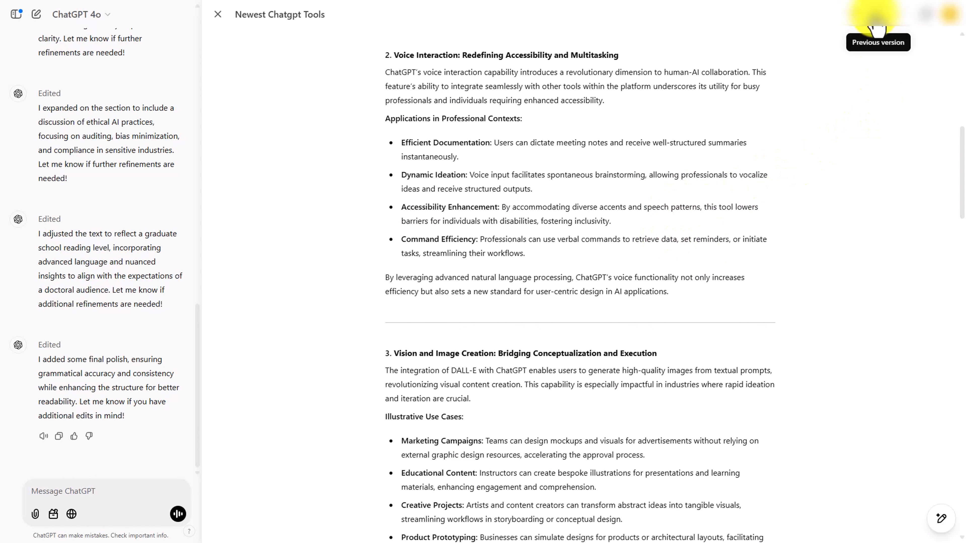
{"action": "left_click", "coordinate": [856, 31]}
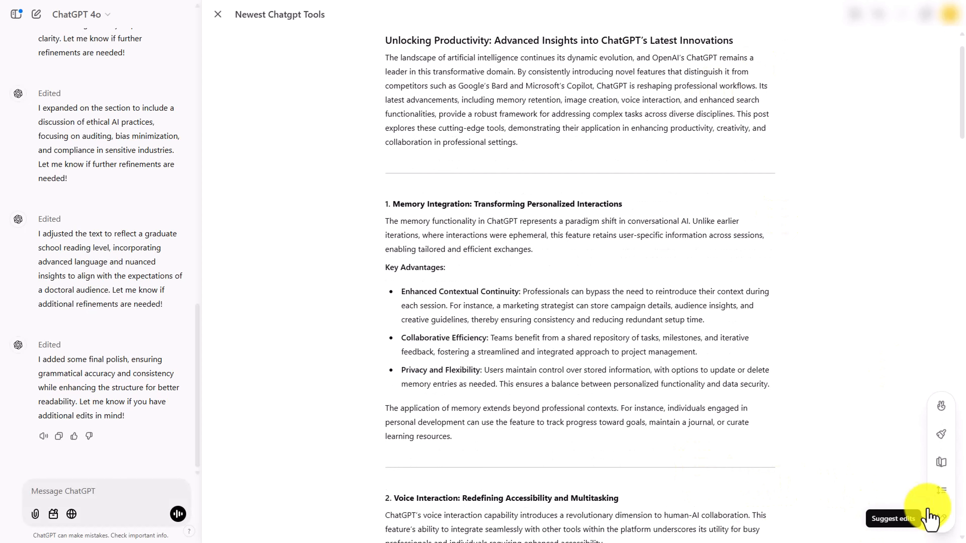
{"action": "left_click", "coordinate": [942, 405]}
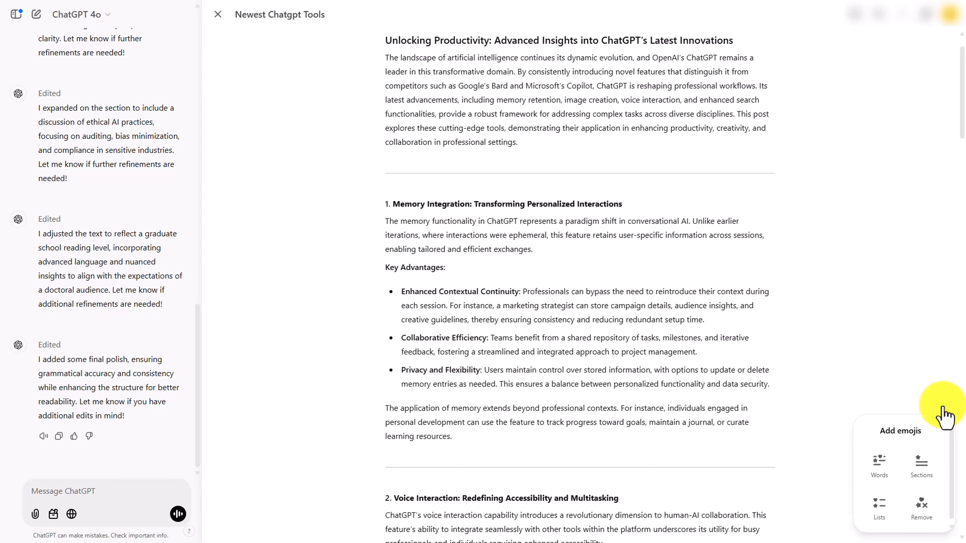
{"action": "left_click", "coordinate": [874, 504]}
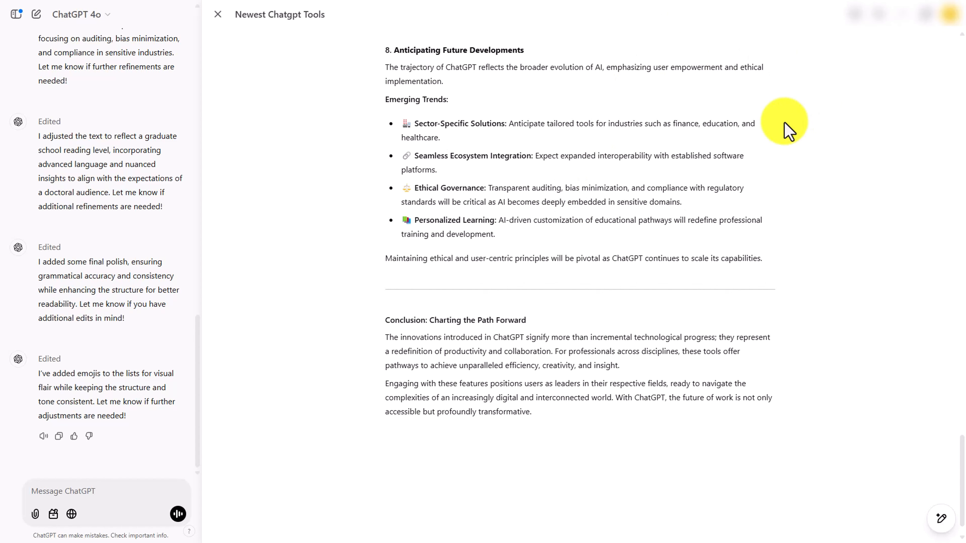
Switch to Word and paste the blog post into the blank document keeping text only
{"action": "key", "text": "alt+Tab"}
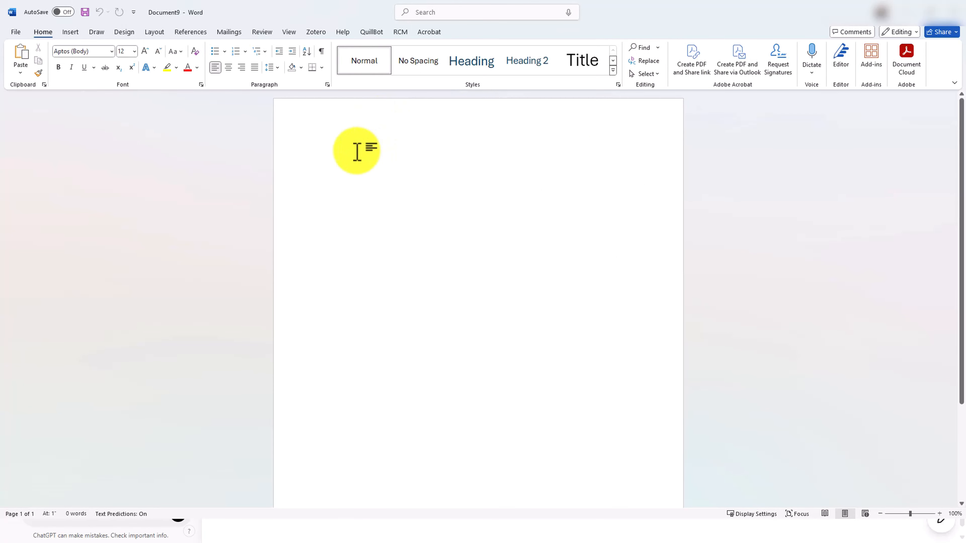
{"action": "right_click", "coordinate": [344, 151]}
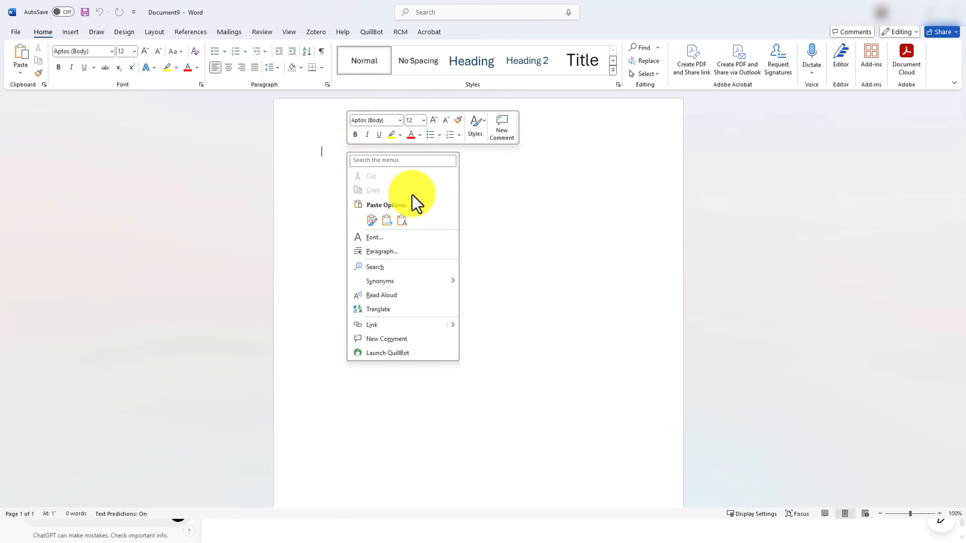
{"action": "left_click", "coordinate": [402, 220]}
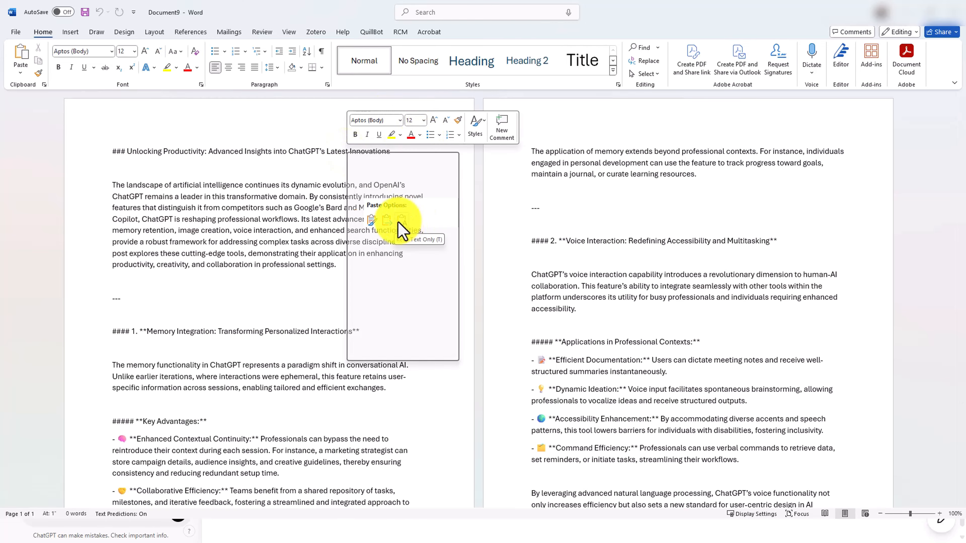
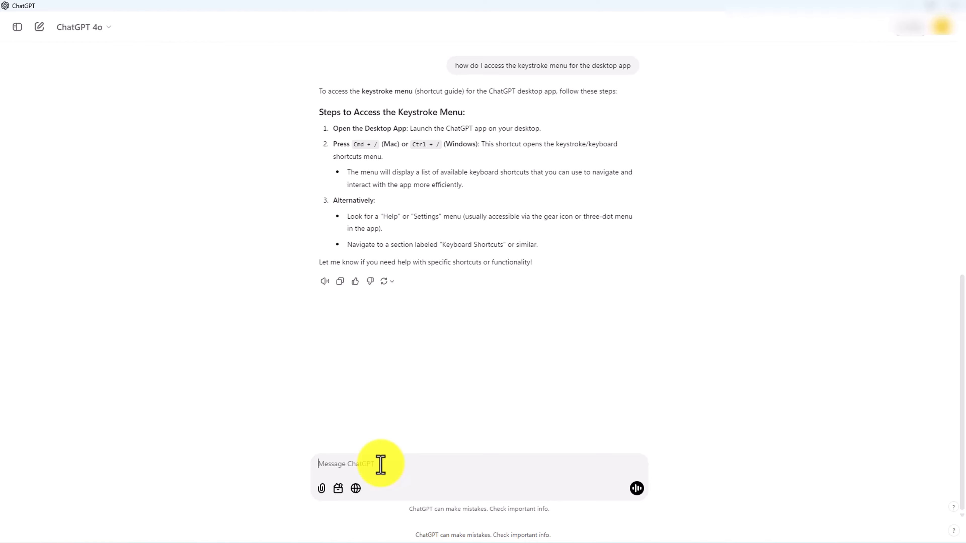
Switch to Sora and browse the Featured feed, opening the Walking Wooden House video and returning
{"action": "key", "text": "ctrl+slash"}
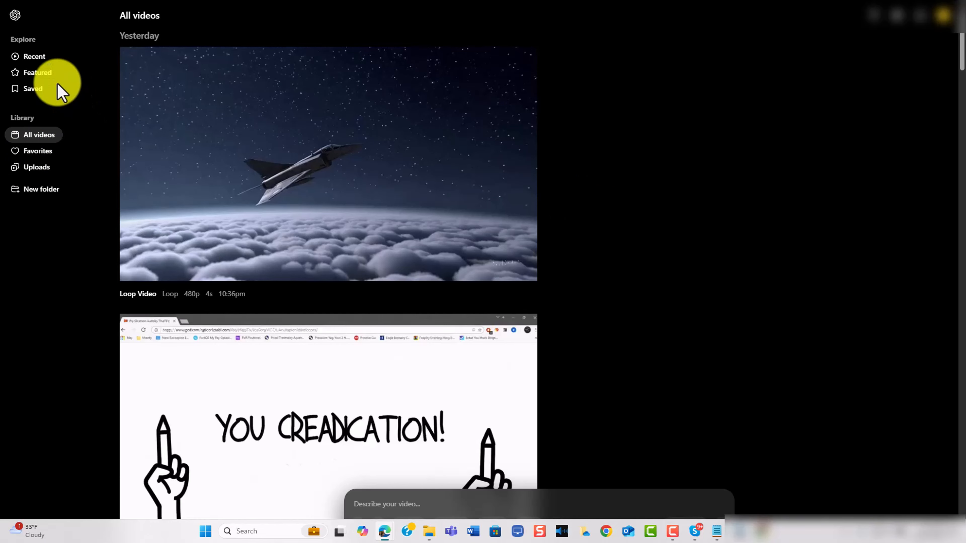
{"action": "left_click", "coordinate": [43, 73]}
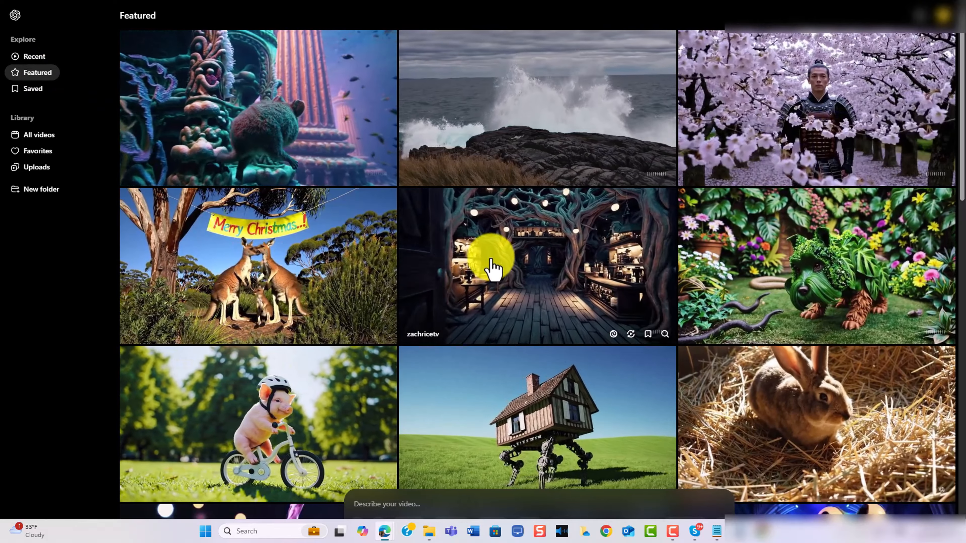
{"action": "scroll", "coordinate": [493, 266], "scroll_direction": "down", "scroll_amount": 5}
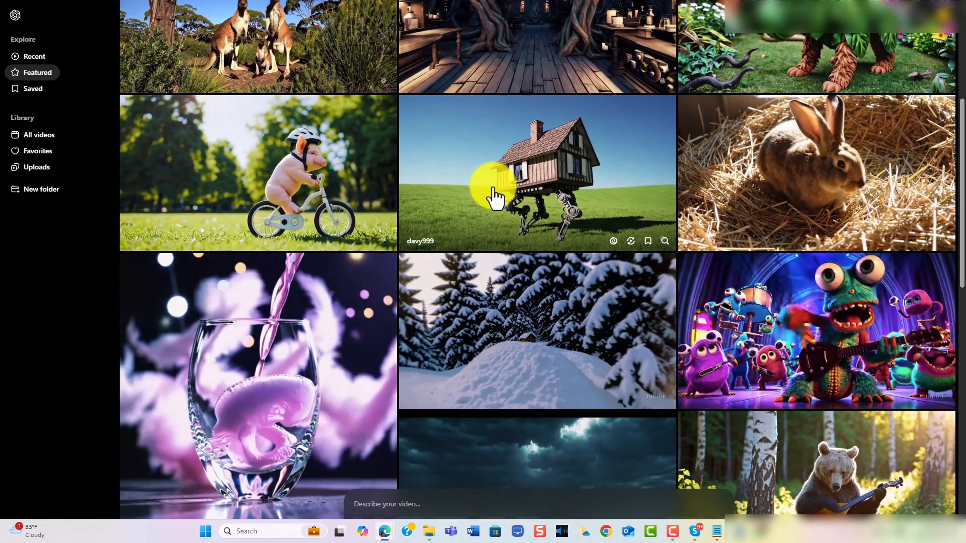
{"action": "left_click", "coordinate": [493, 192]}
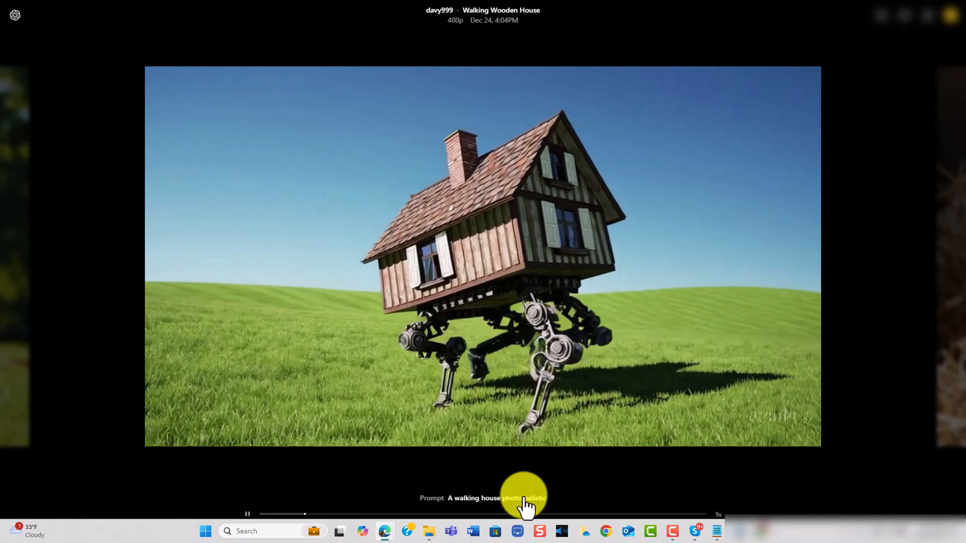
{"action": "left_click", "coordinate": [17, 16]}
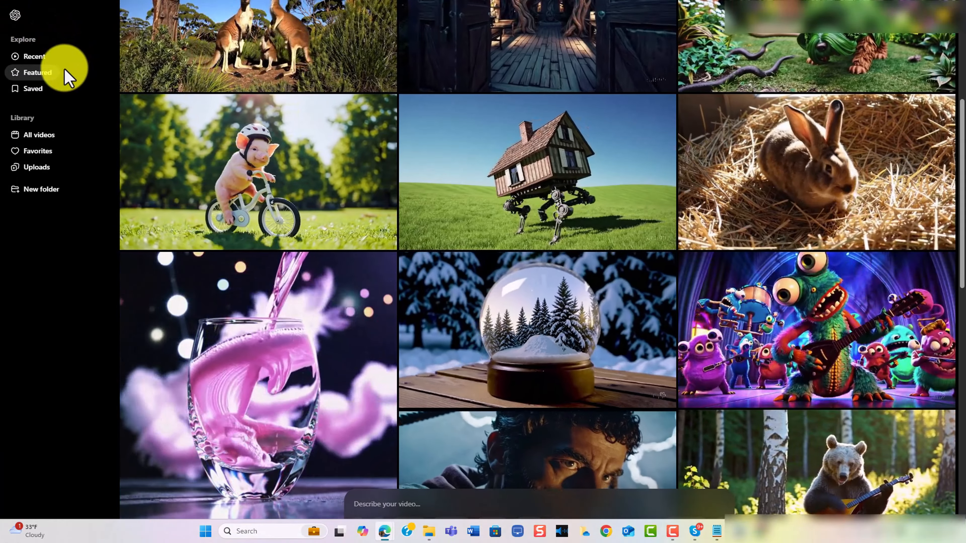
Browse the Recent and Featured feeds, opening the Focused Financial Planning and Colorful Transformation Walk videos
{"action": "left_click", "coordinate": [35, 56]}
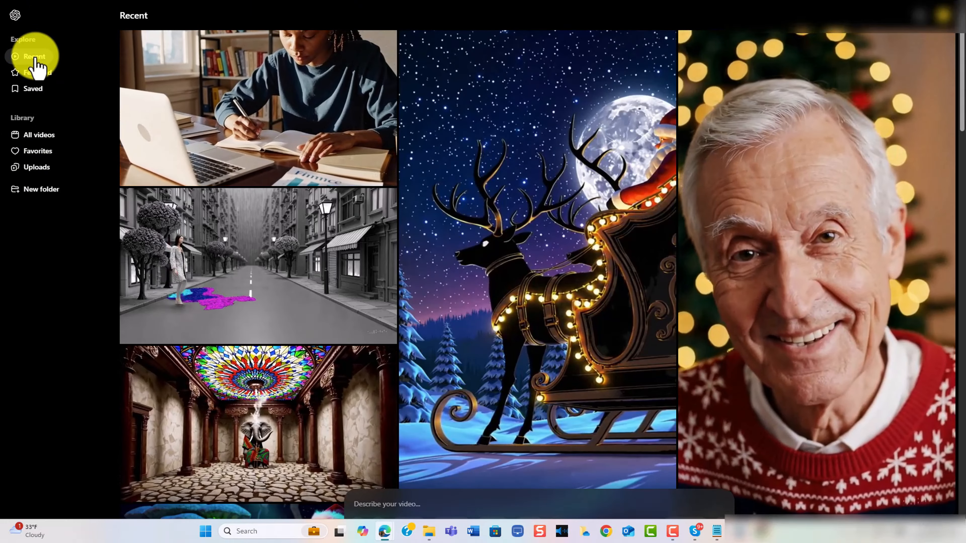
{"action": "mouse_move", "coordinate": [222, 109]}
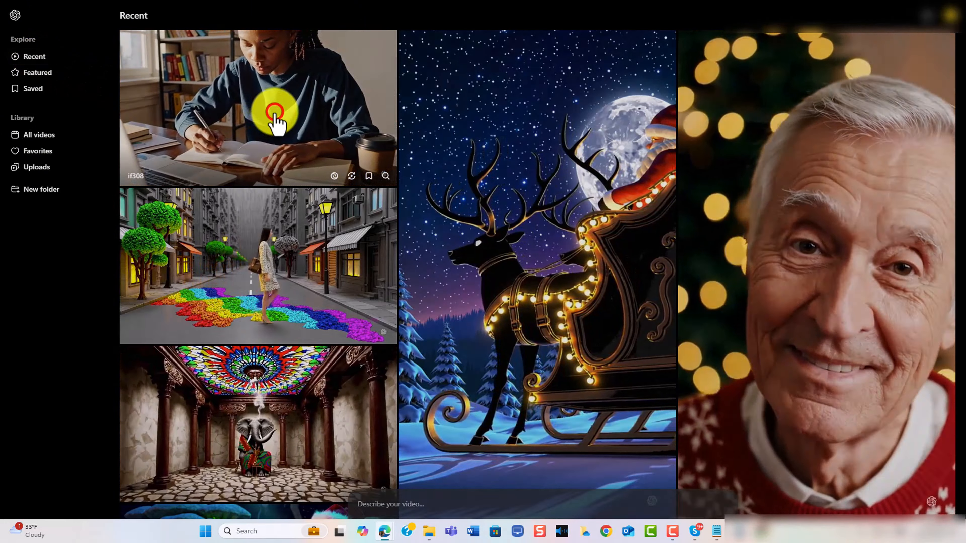
{"action": "left_click", "coordinate": [277, 124]}
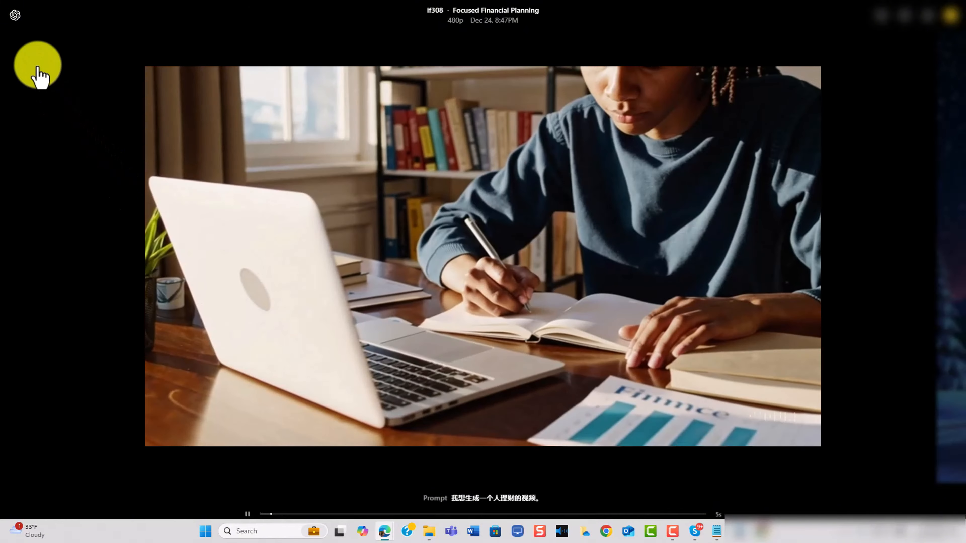
{"action": "left_click", "coordinate": [18, 17]}
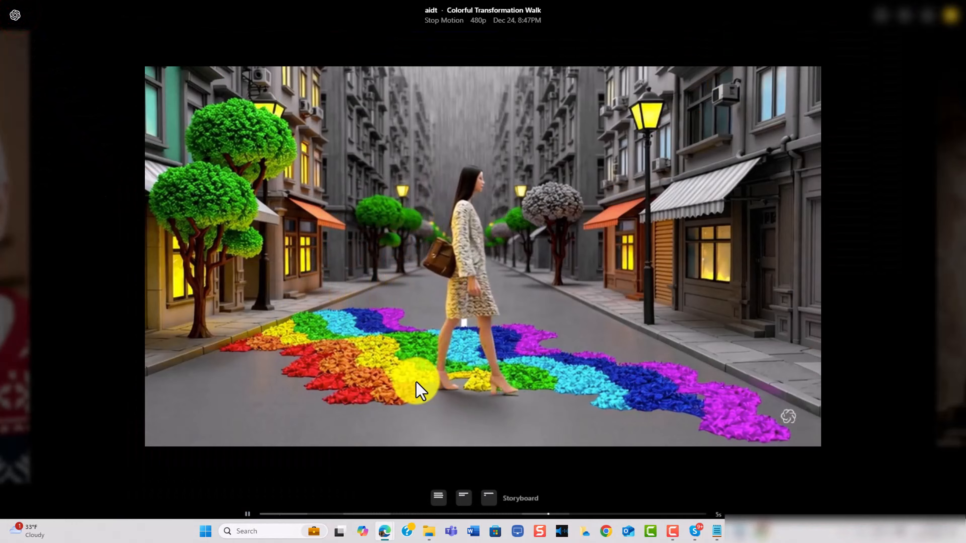
{"action": "left_click", "coordinate": [15, 16]}
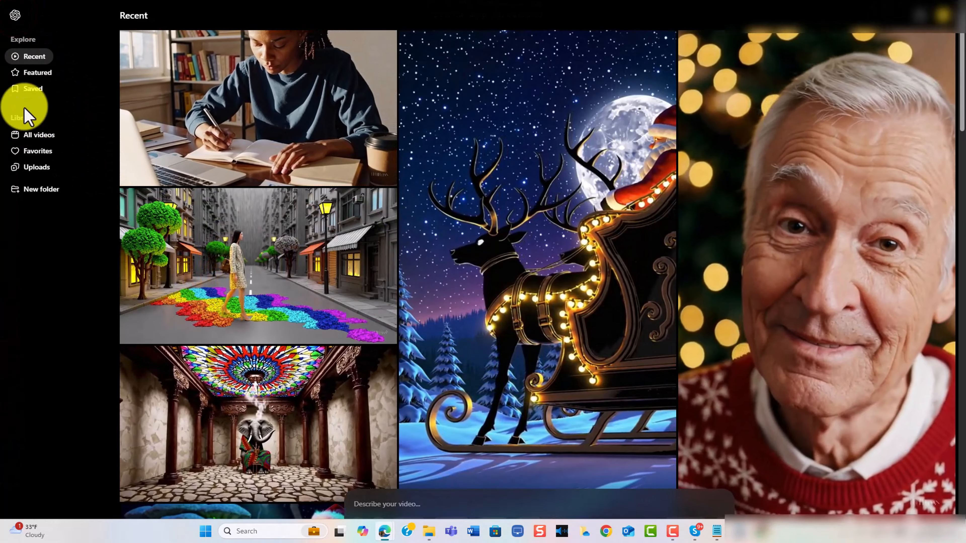
{"action": "left_click", "coordinate": [32, 73]}
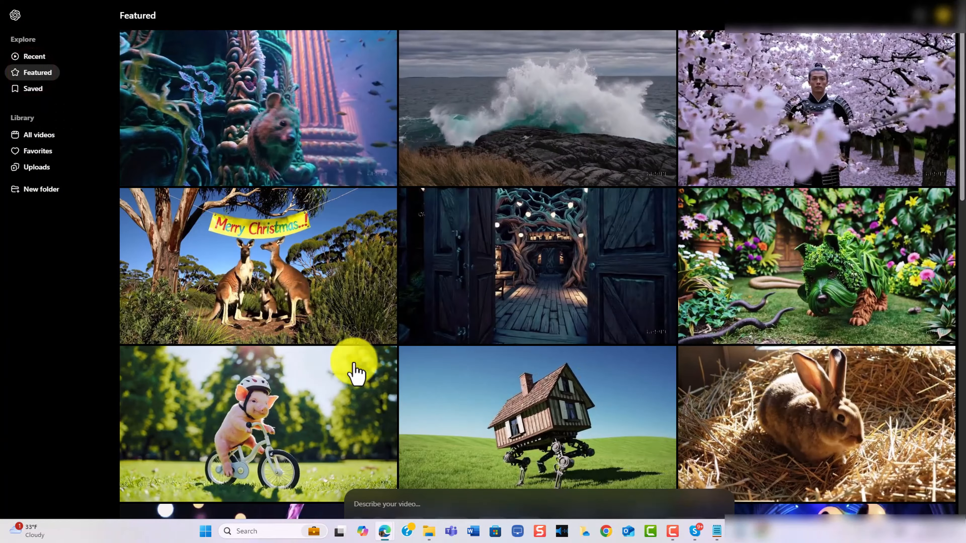
{"action": "scroll", "coordinate": [359, 419], "scroll_direction": "down", "scroll_amount": 2}
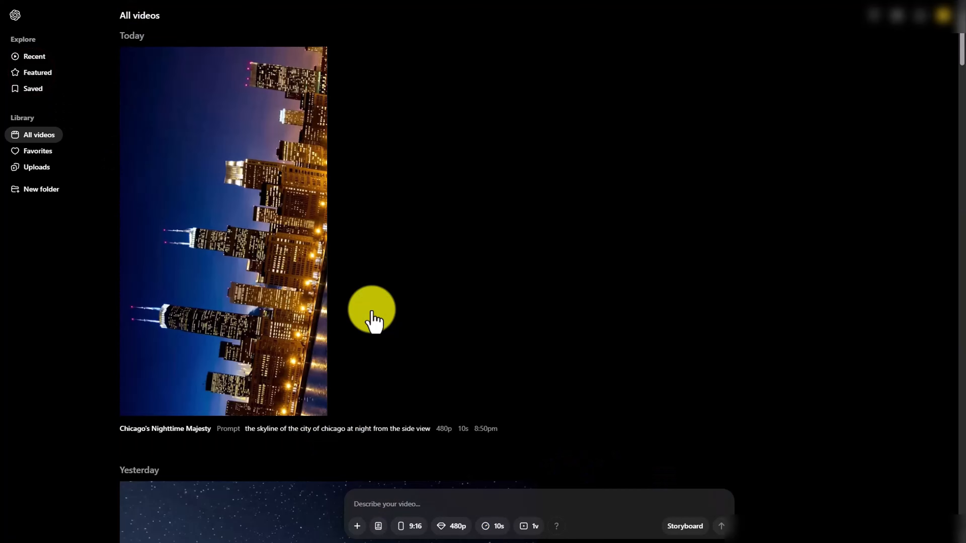
Remix the Chicago's Nighttime Majesty video with the prompt 'rotate the video 90 degrees to the right.', Mild remix and one variation
{"action": "left_click", "coordinate": [223, 213]}
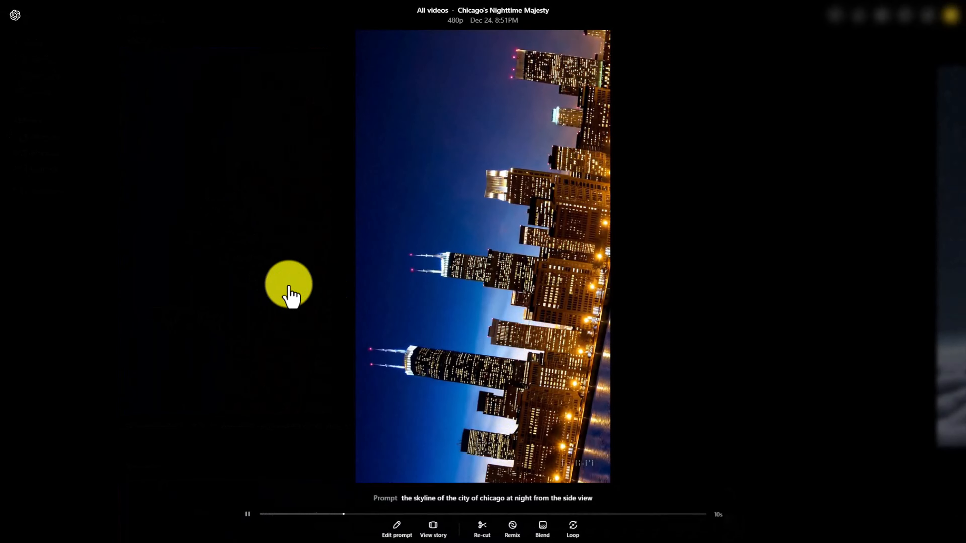
{"action": "left_click", "coordinate": [514, 528]}
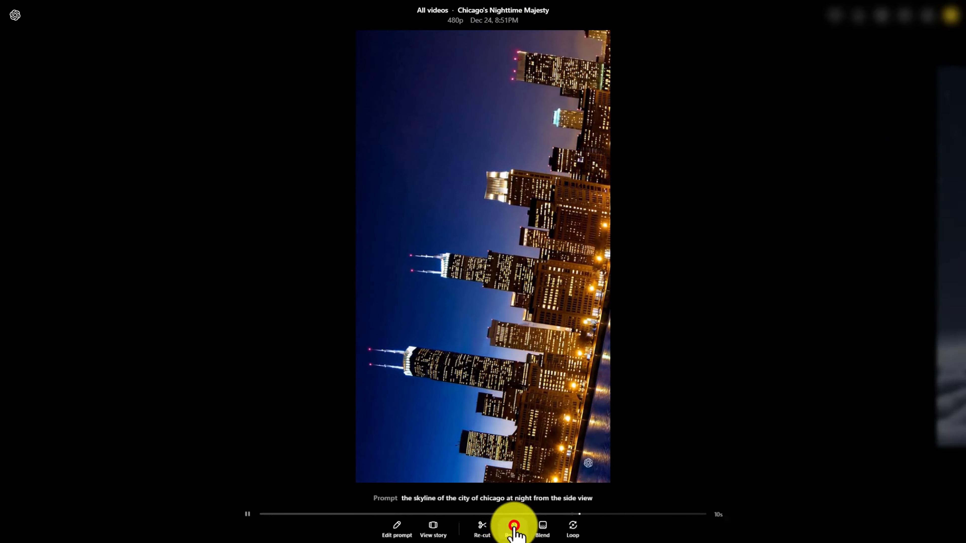
{"action": "type", "text": "rotate the video 90 degrees to the right."}
{"action": "left_click", "coordinate": [407, 527]}
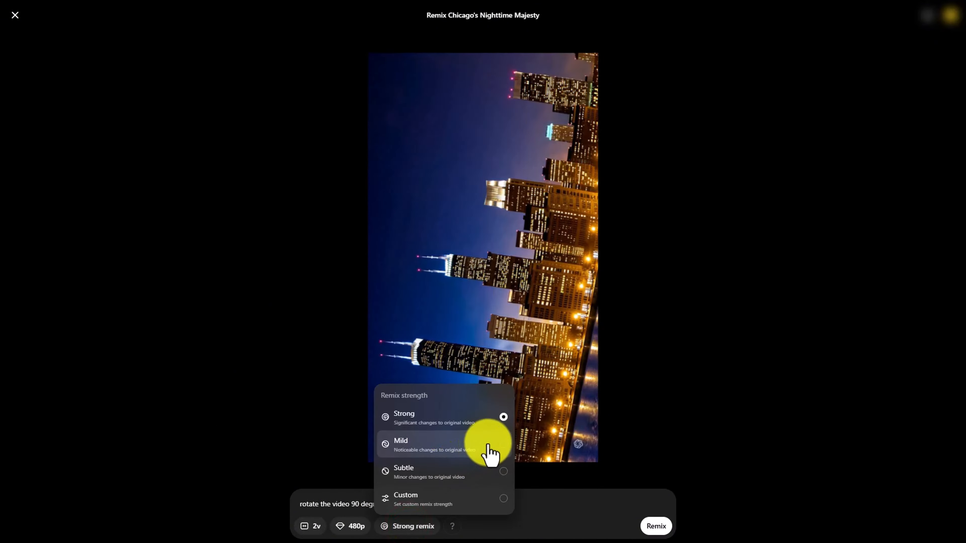
{"action": "left_click", "coordinate": [511, 455]}
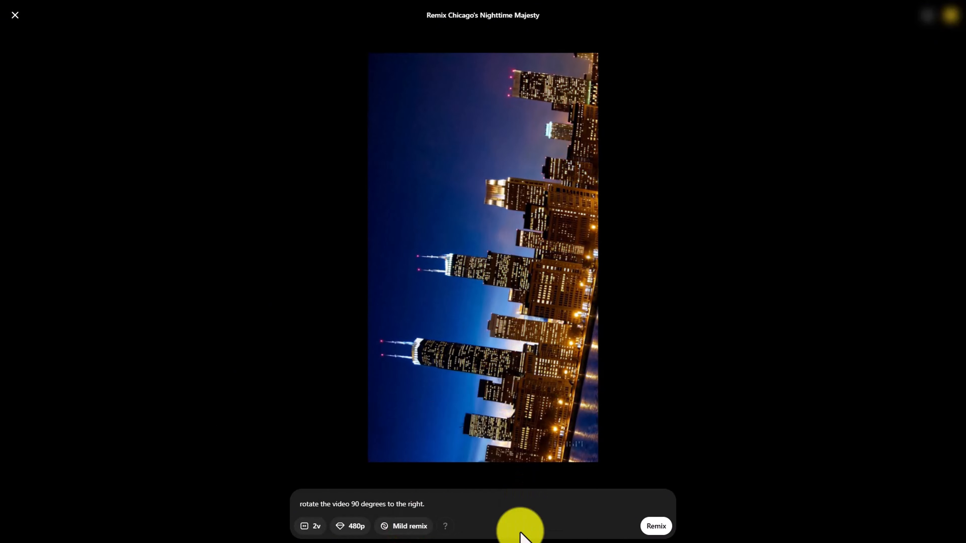
{"action": "left_click", "coordinate": [311, 526]}
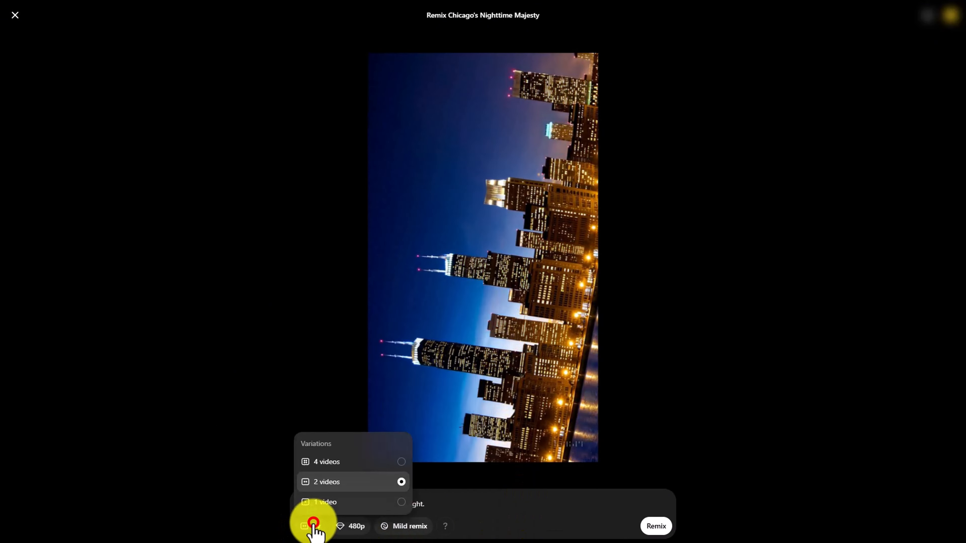
{"action": "left_click", "coordinate": [323, 502]}
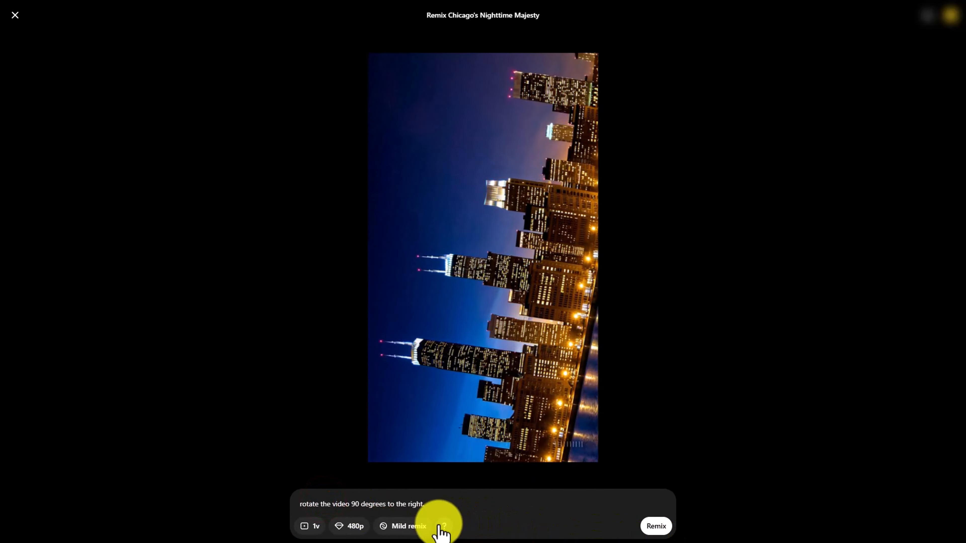
{"action": "mouse_move", "coordinate": [447, 531]}
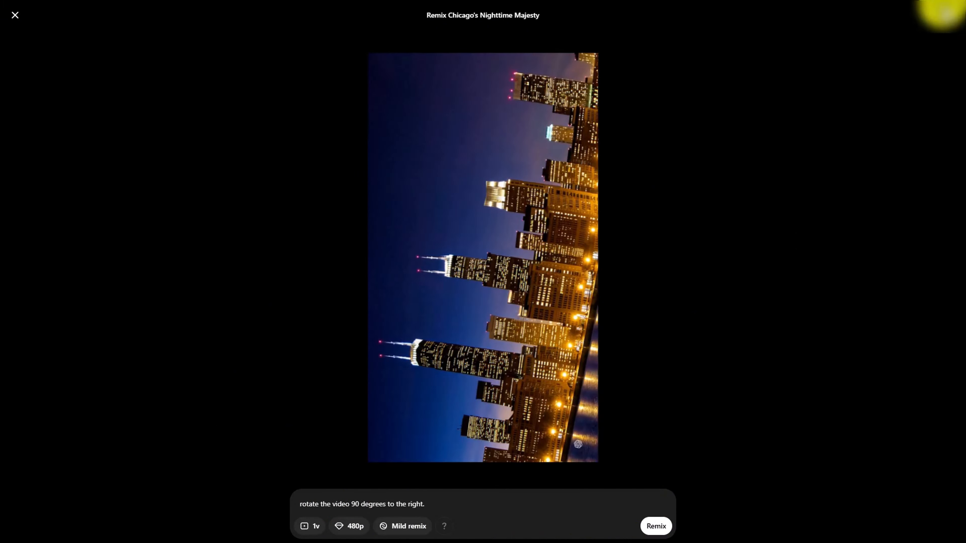
{"action": "left_click", "coordinate": [948, 17]}
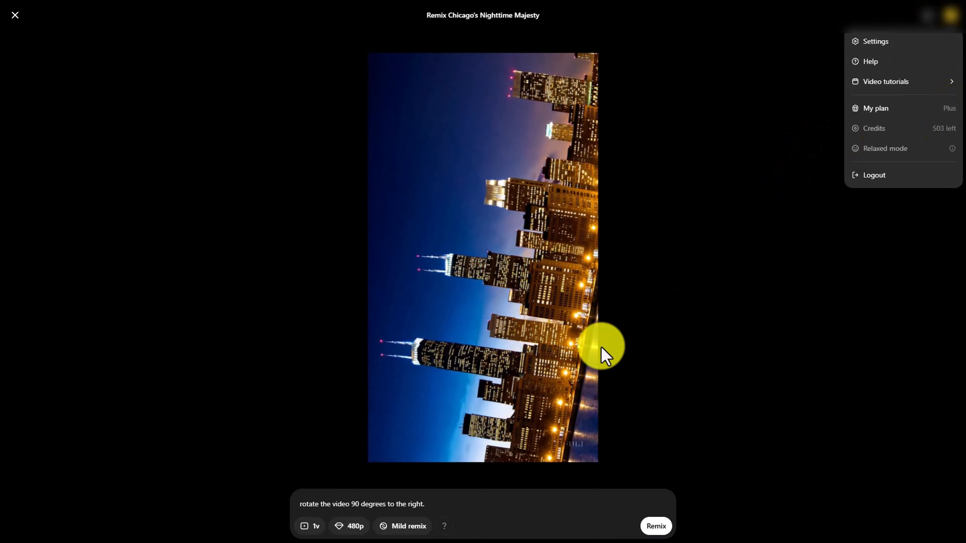
{"action": "left_click", "coordinate": [653, 525]}
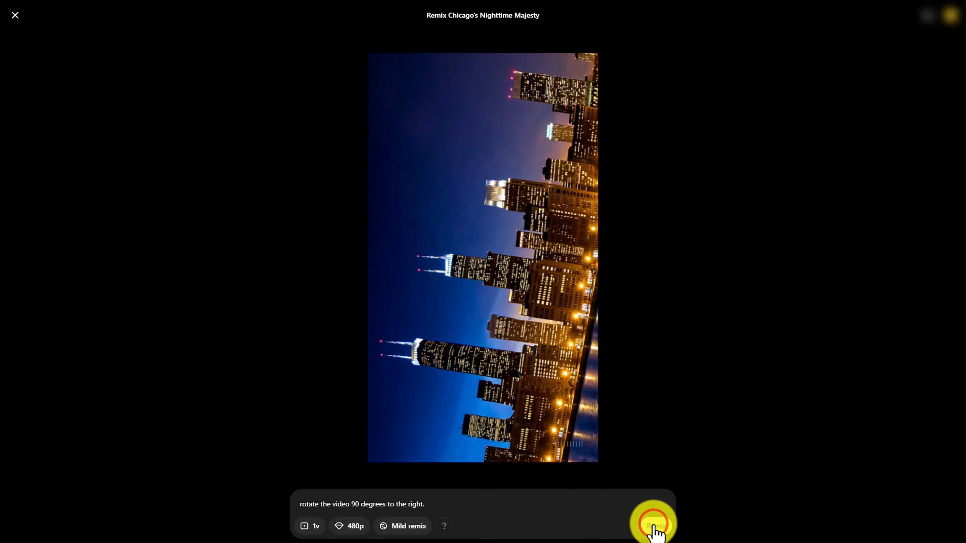
{"action": "left_click", "coordinate": [653, 525]}
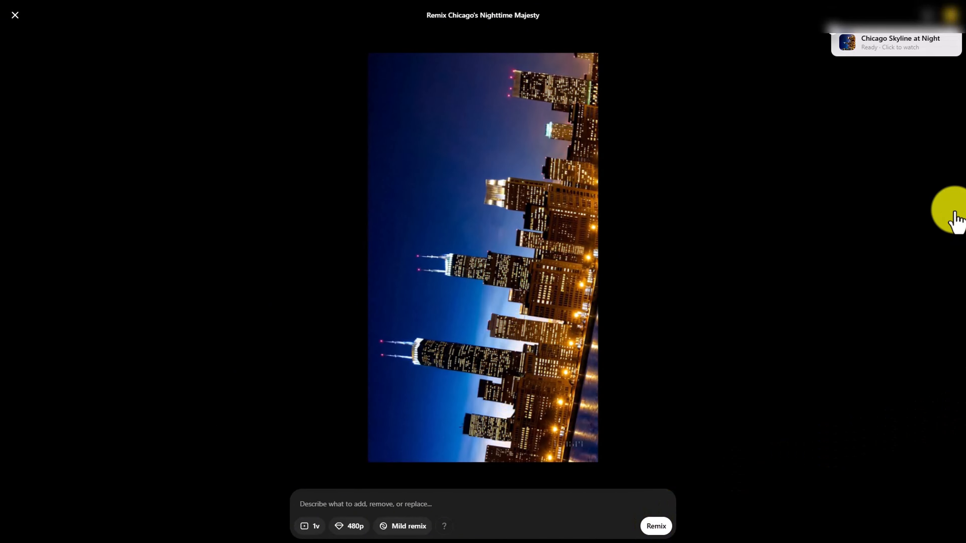
Open the finished Chicago Skyline at Night remix to view it
{"action": "left_click", "coordinate": [869, 46]}
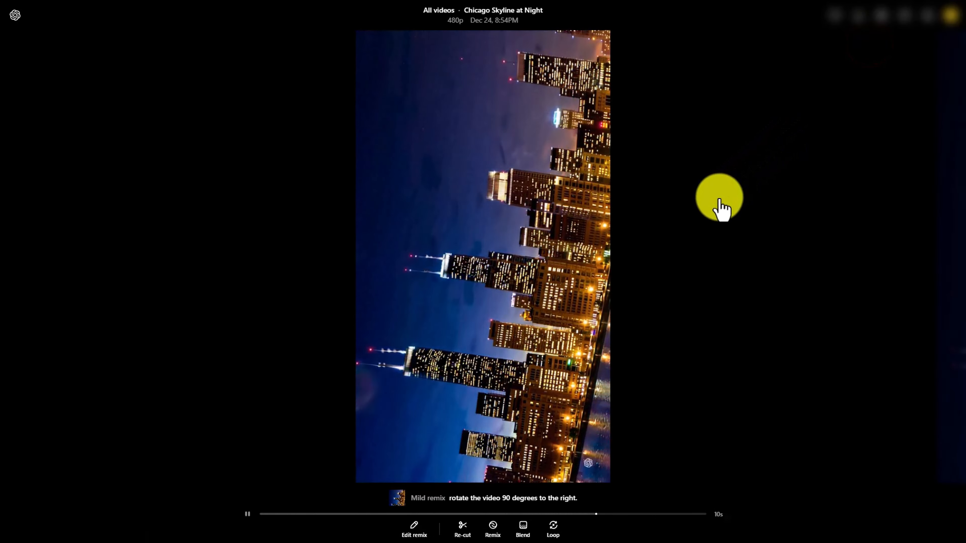
{"action": "left_click", "coordinate": [494, 527]}
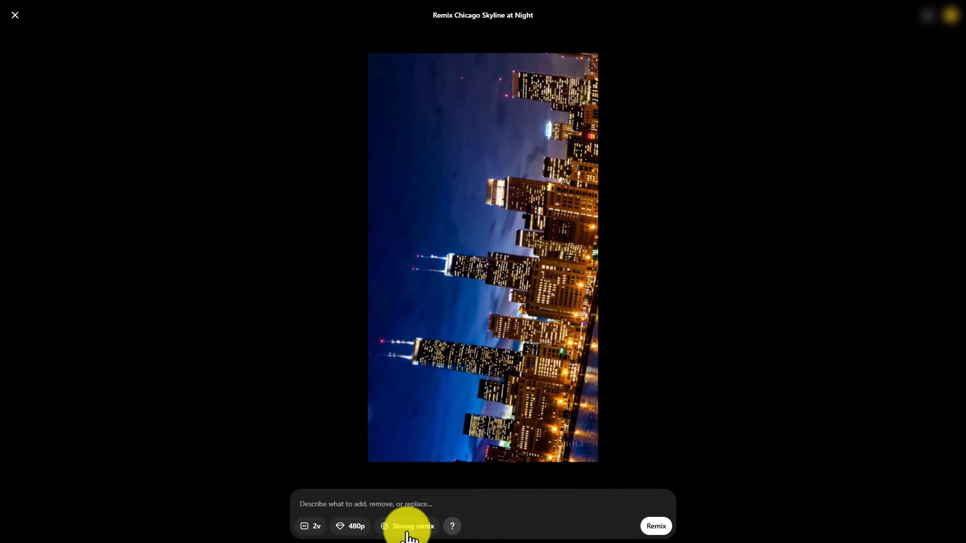
{"action": "key", "text": "Escape"}
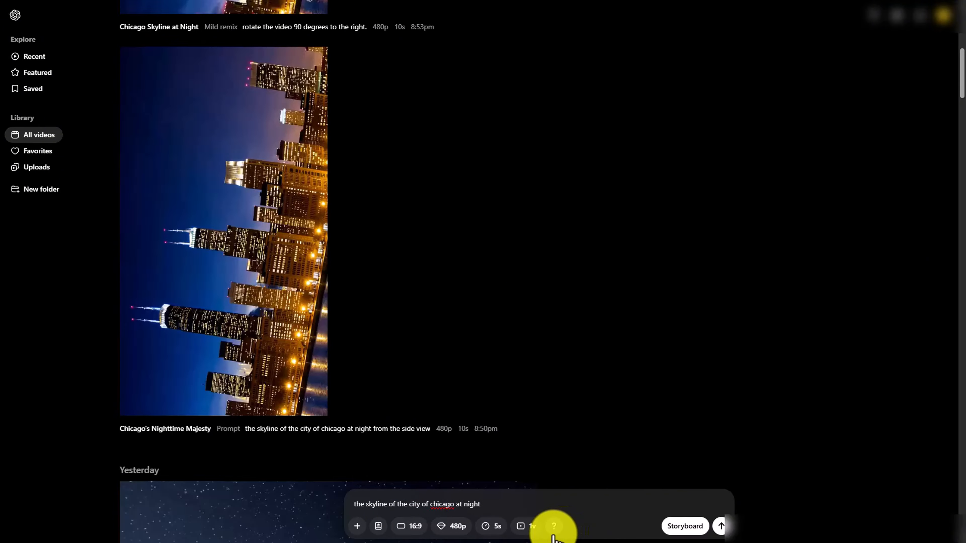
Generate a 16:9, 5 s video from the prompt 'the skyline of the city of chicago at night' and open it
{"action": "mouse_move", "coordinate": [554, 535]}
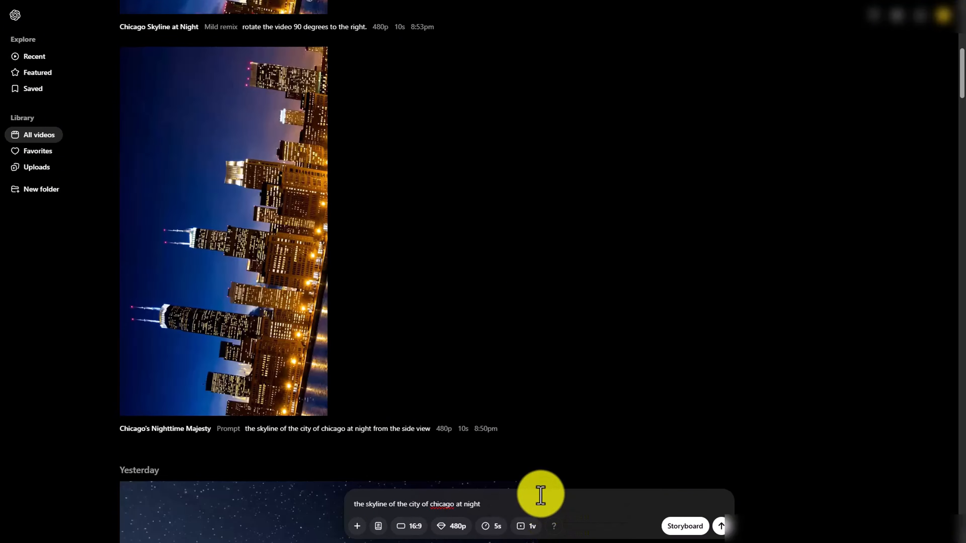
{"action": "left_click", "coordinate": [720, 528]}
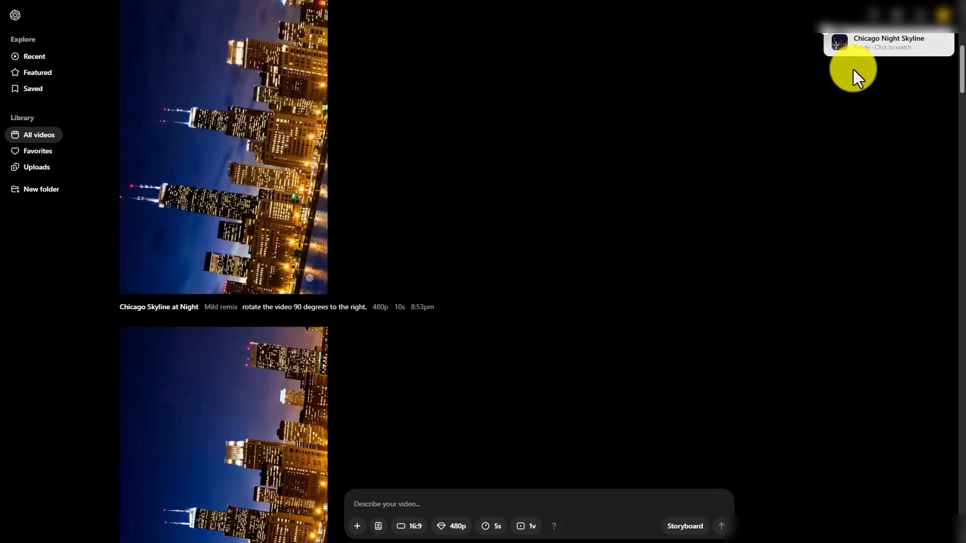
{"action": "left_click", "coordinate": [851, 51]}
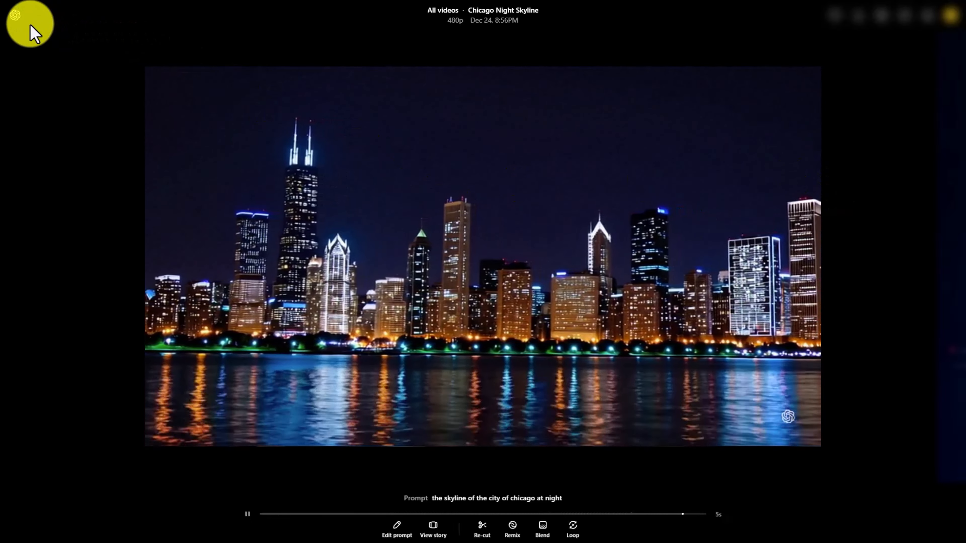
{"action": "left_click", "coordinate": [17, 20]}
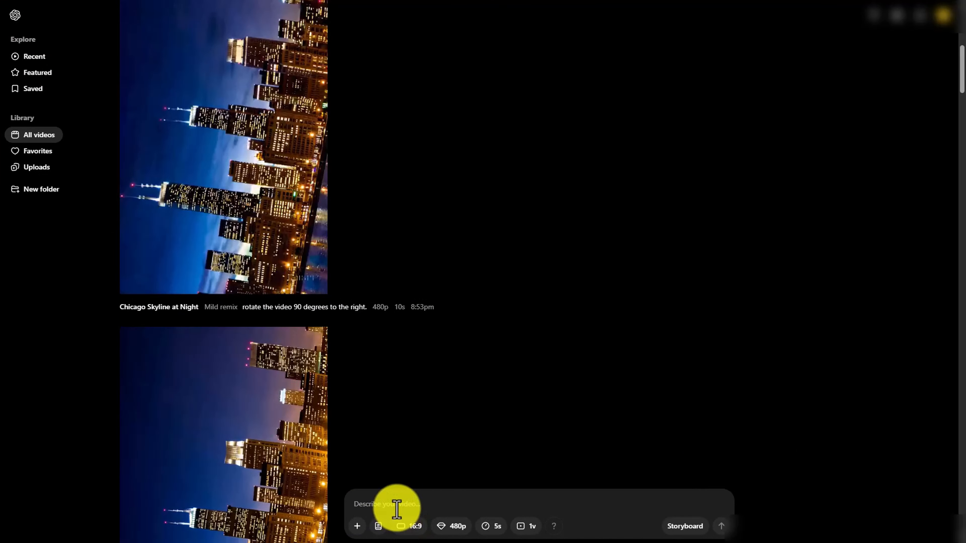
Paste the prompt 'create a snow globe that can hold a city with snow falling', generate the video and open it
{"action": "type", "text": "create a snow globe that can hold a city with snow falling"}
{"action": "left_click", "coordinate": [717, 527]}
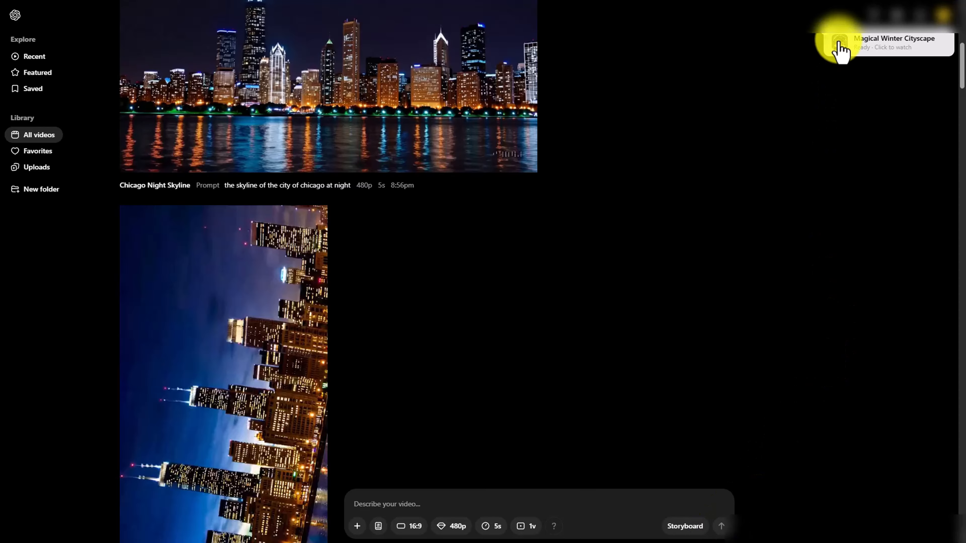
{"action": "left_click", "coordinate": [871, 44]}
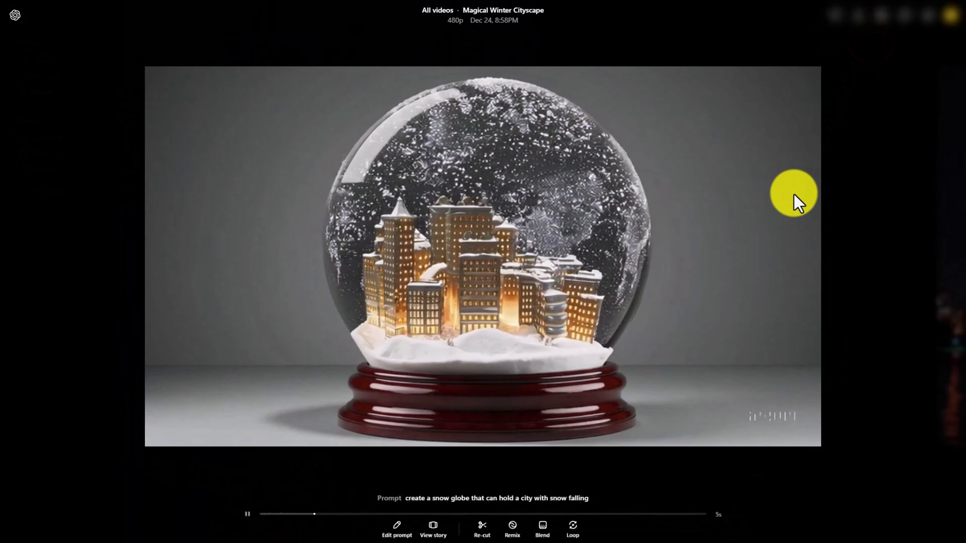
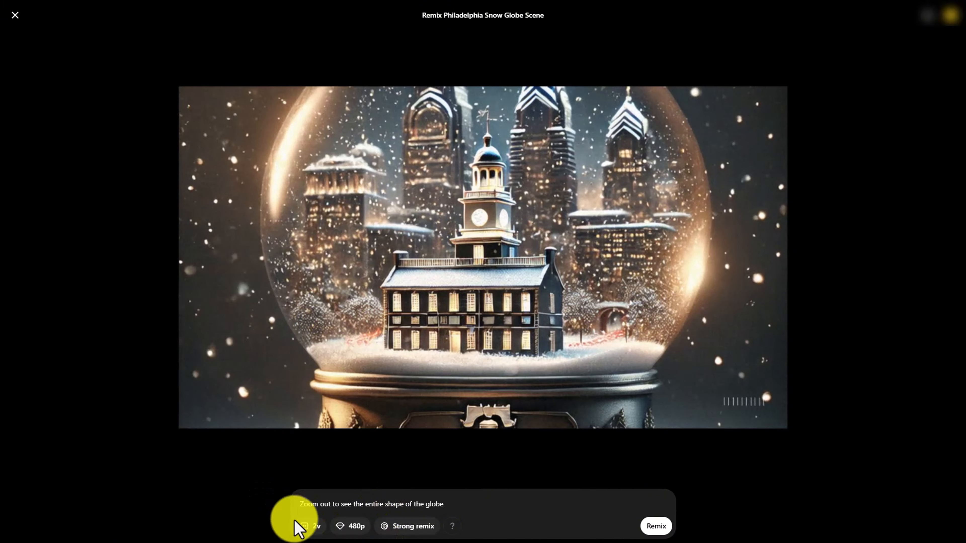
Remix the Philadelphia snow globe with the prompt 'Zoom out to see the entire shape of the globe' as one variation, then return to All videos
{"action": "left_click", "coordinate": [306, 525]}
{"action": "left_click", "coordinate": [308, 503]}
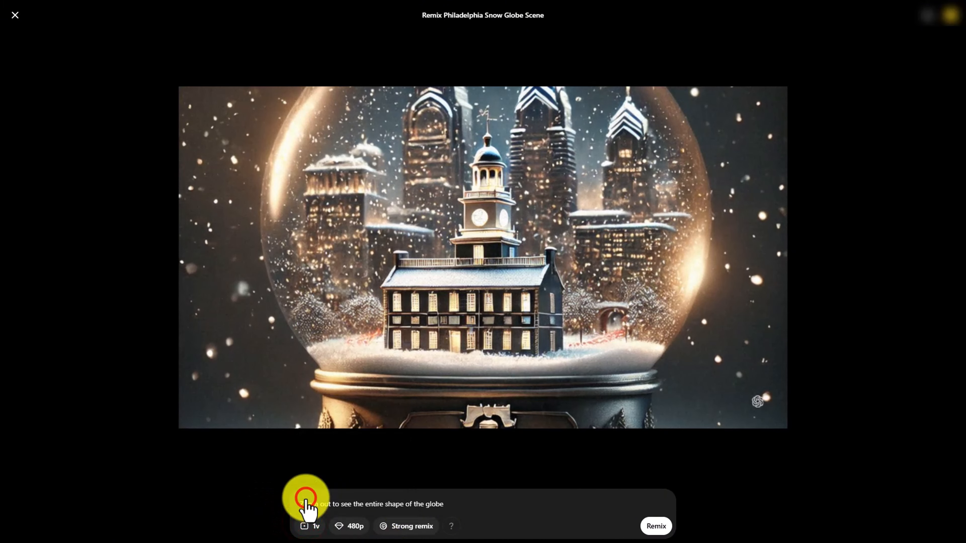
{"action": "mouse_move", "coordinate": [455, 535]}
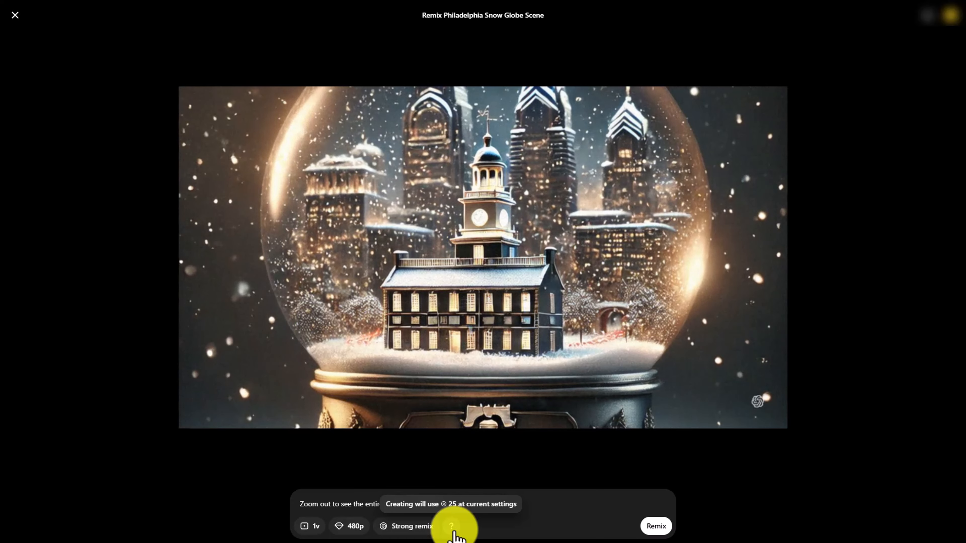
{"action": "left_click", "coordinate": [649, 527]}
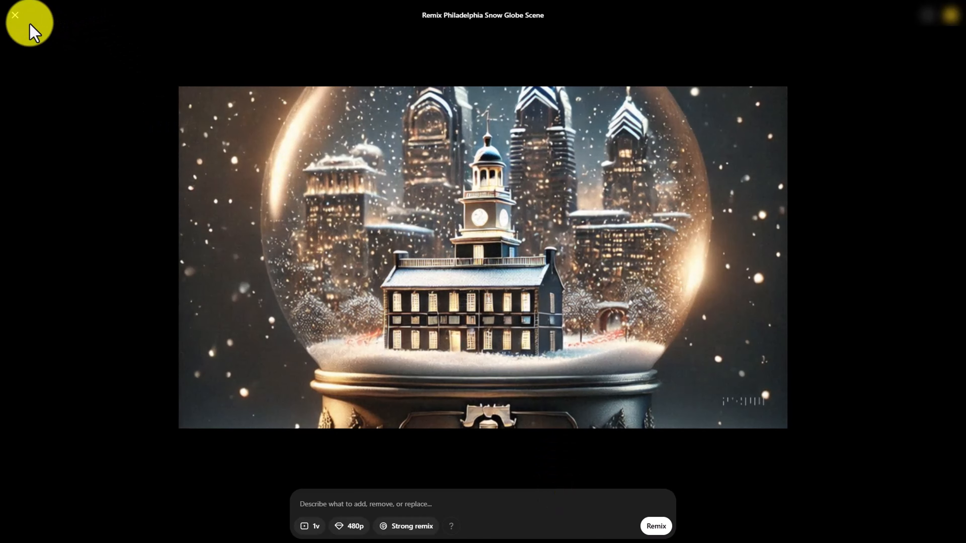
{"action": "left_click", "coordinate": [15, 16]}
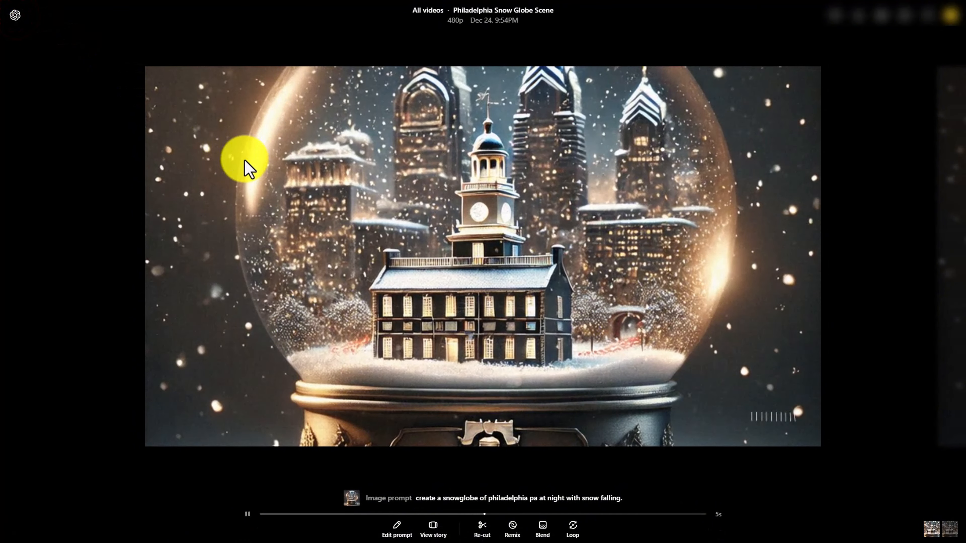
{"action": "left_click", "coordinate": [15, 15]}
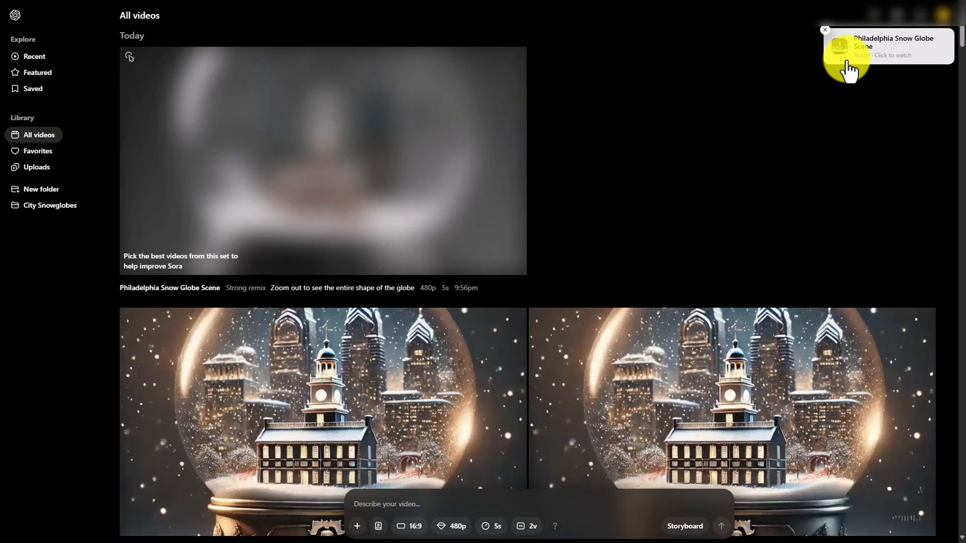
Open the finished Philadelphia Snow Globe Scene remix and keep only the first of the two generated videos
{"action": "left_click", "coordinate": [863, 53]}
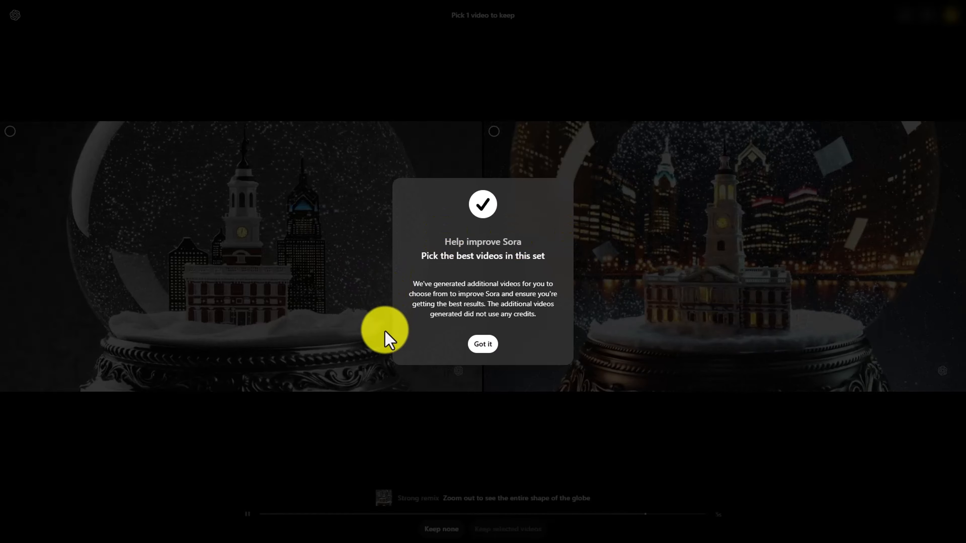
{"action": "left_click", "coordinate": [482, 344]}
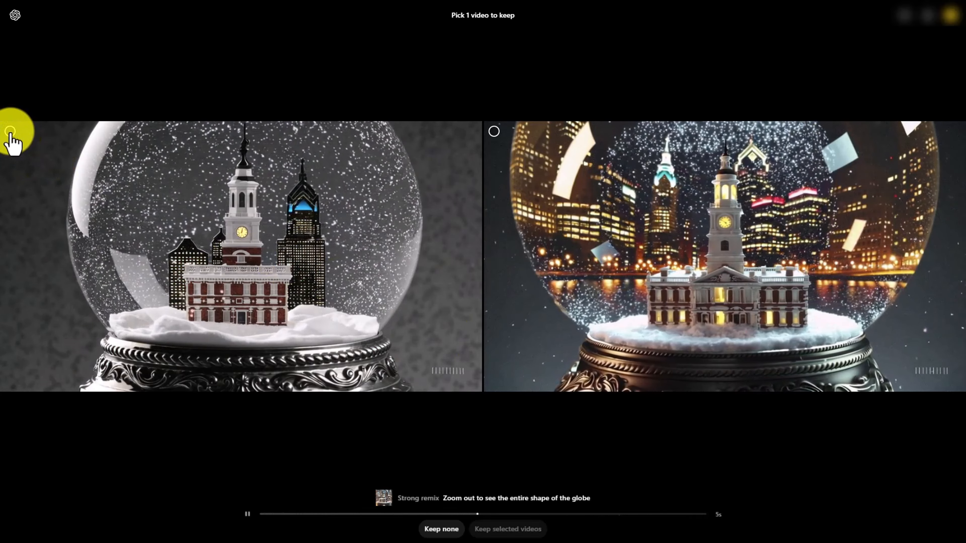
{"action": "left_click", "coordinate": [9, 132]}
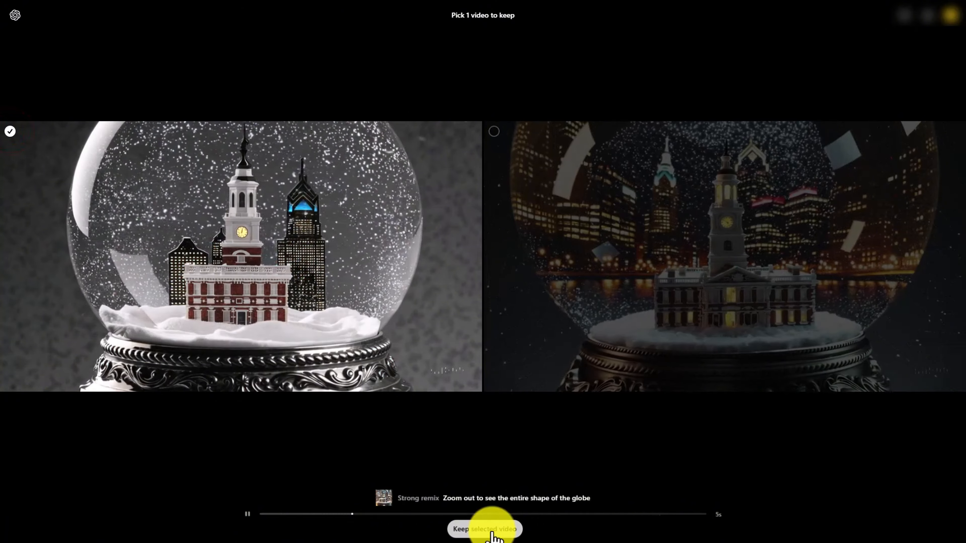
{"action": "left_click", "coordinate": [492, 532]}
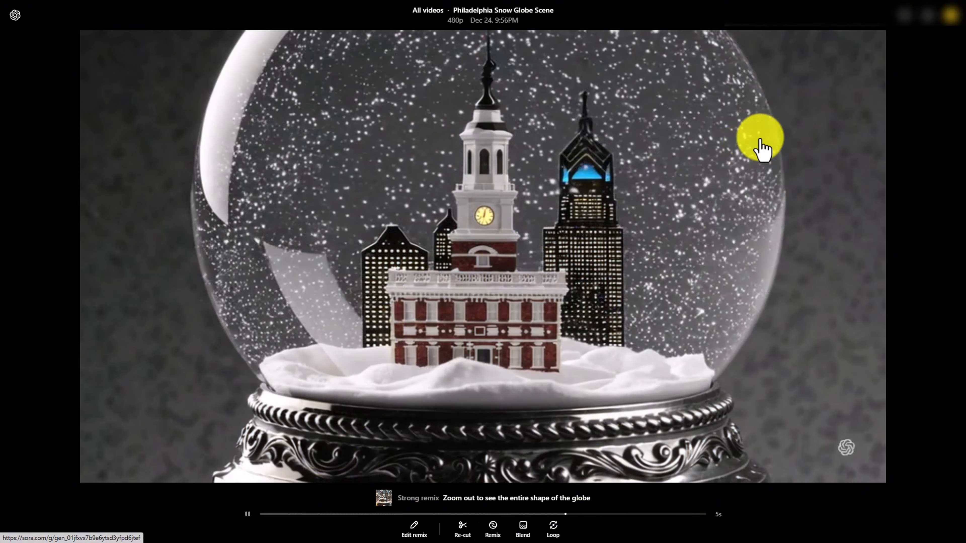
Add the kept Philadelphia snow globe video to the City Snowglobes folder
{"action": "left_click", "coordinate": [869, 38]}
{"action": "left_click", "coordinate": [669, 165]}
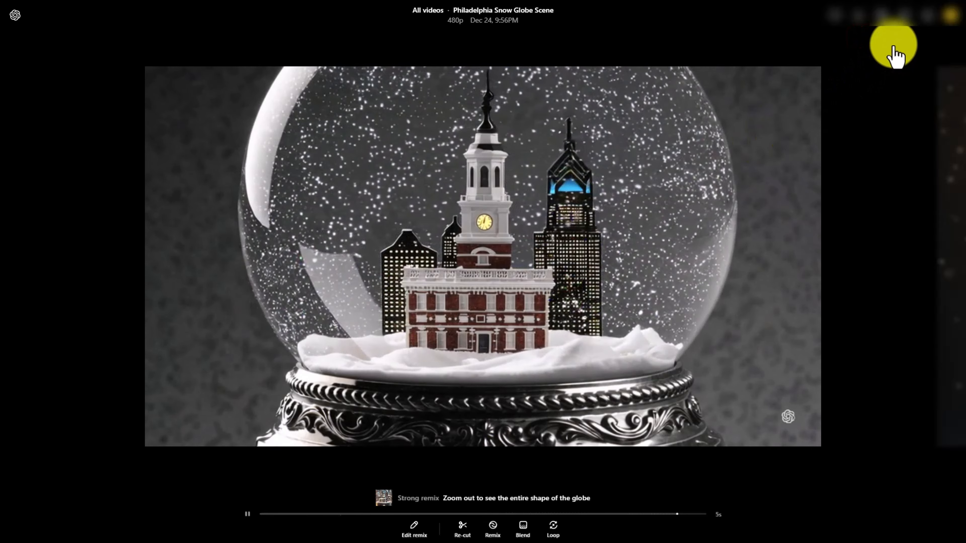
{"action": "left_click", "coordinate": [905, 21]}
{"action": "mouse_move", "coordinate": [904, 40]}
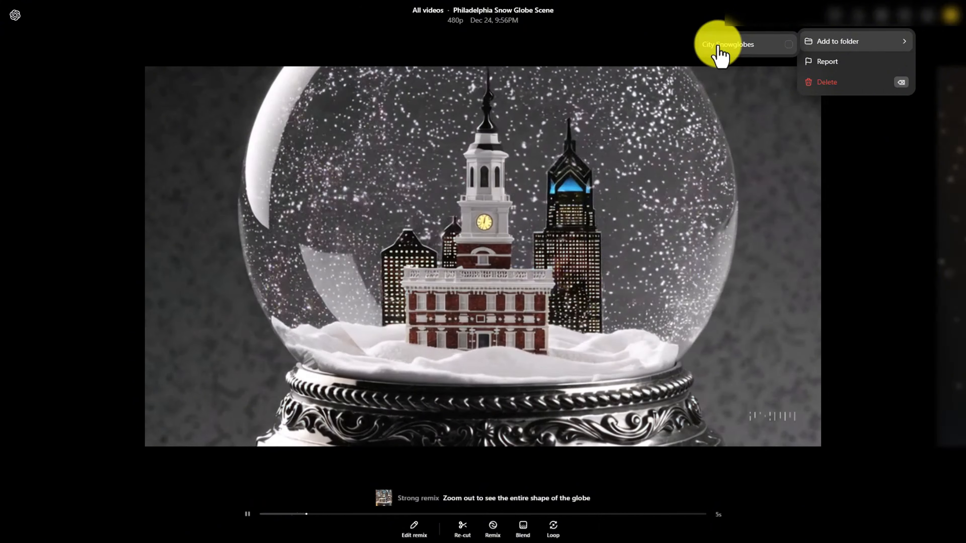
{"action": "left_click", "coordinate": [718, 46]}
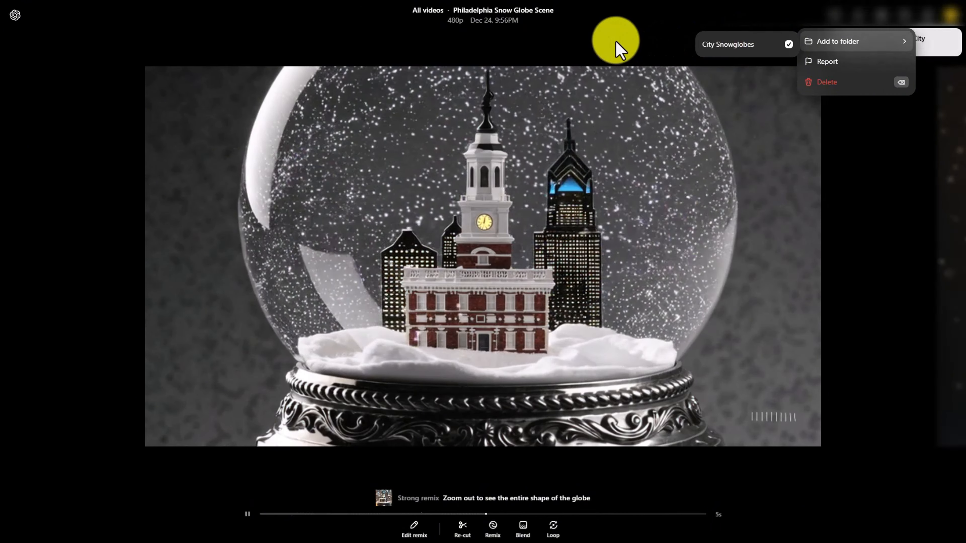
{"action": "left_click", "coordinate": [616, 50]}
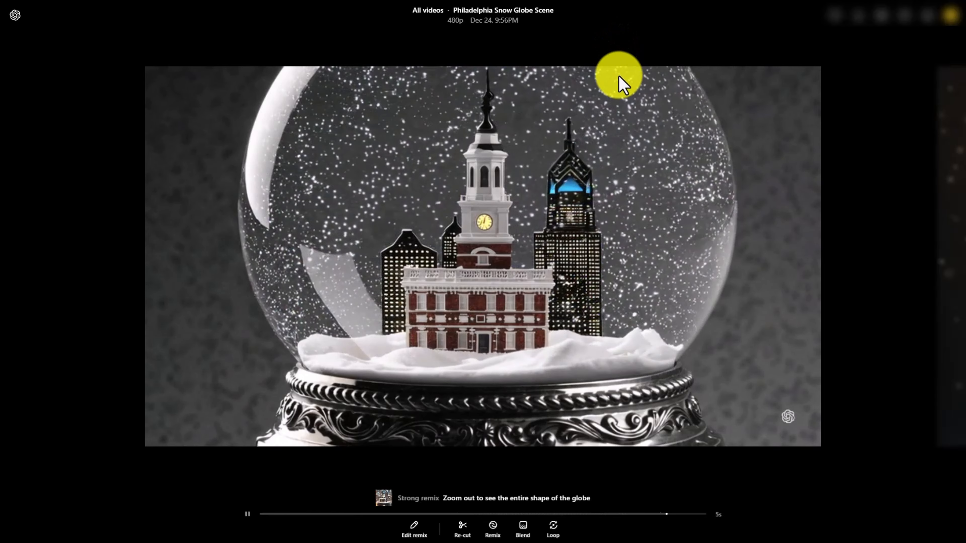
Paste the prompt 'create london in a snowglobe at night with snow falling', set one variation and generate the video
{"action": "key", "text": "Escape"}
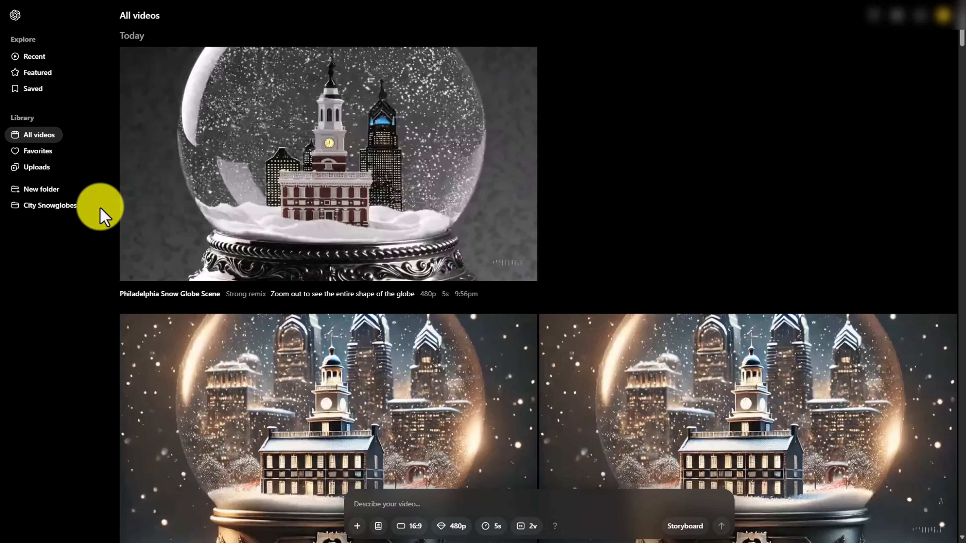
{"action": "left_click", "coordinate": [402, 504]}
{"action": "type", "text": "create london in a snowglobe at night with snow falling"}
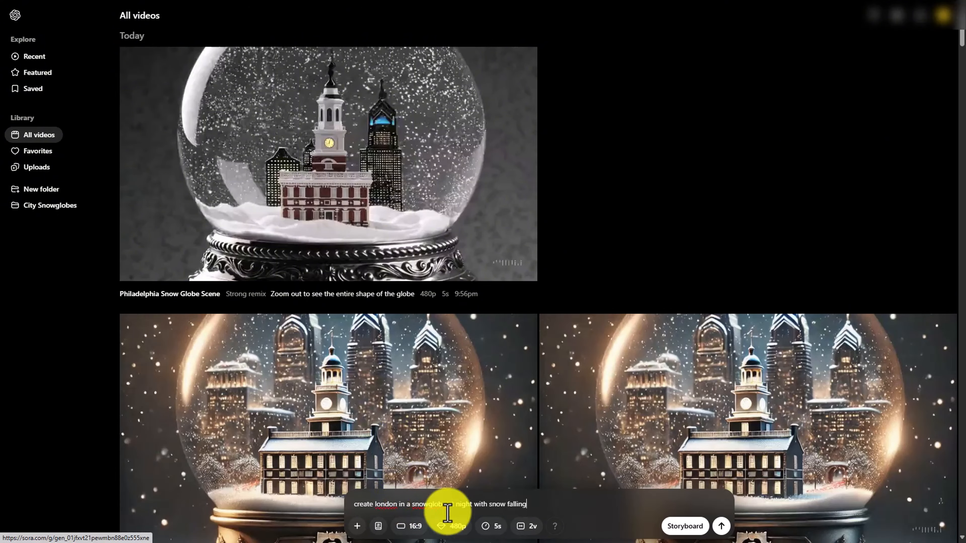
{"action": "left_click", "coordinate": [533, 526]}
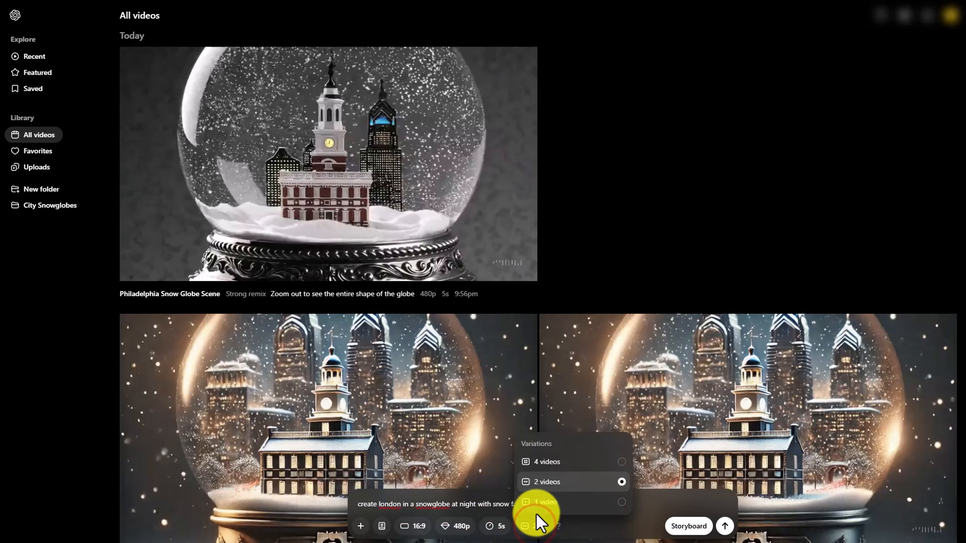
{"action": "left_click", "coordinate": [546, 501]}
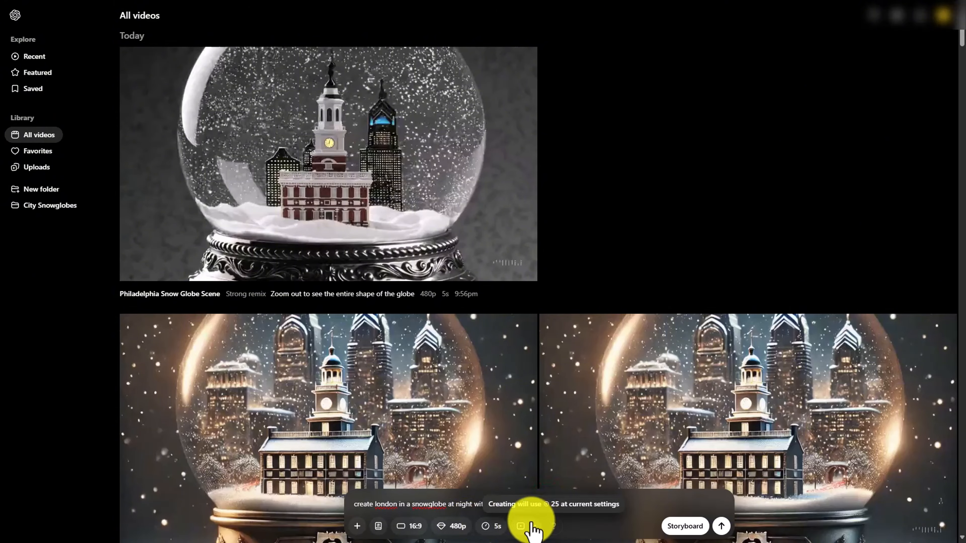
{"action": "left_click", "coordinate": [720, 527]}
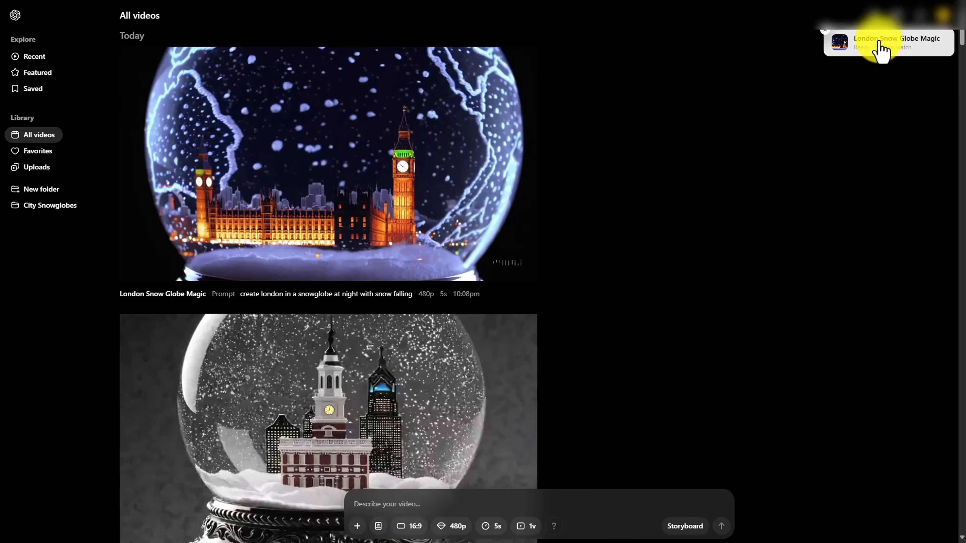
Open the London Snow Globe Magic video to watch it and go back to All videos
{"action": "left_click", "coordinate": [880, 45]}
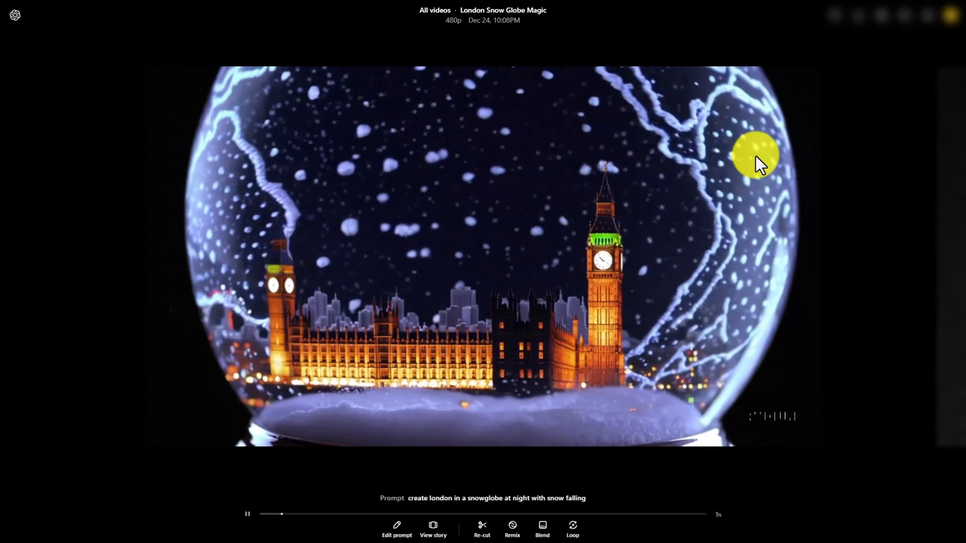
{"action": "left_click", "coordinate": [14, 19]}
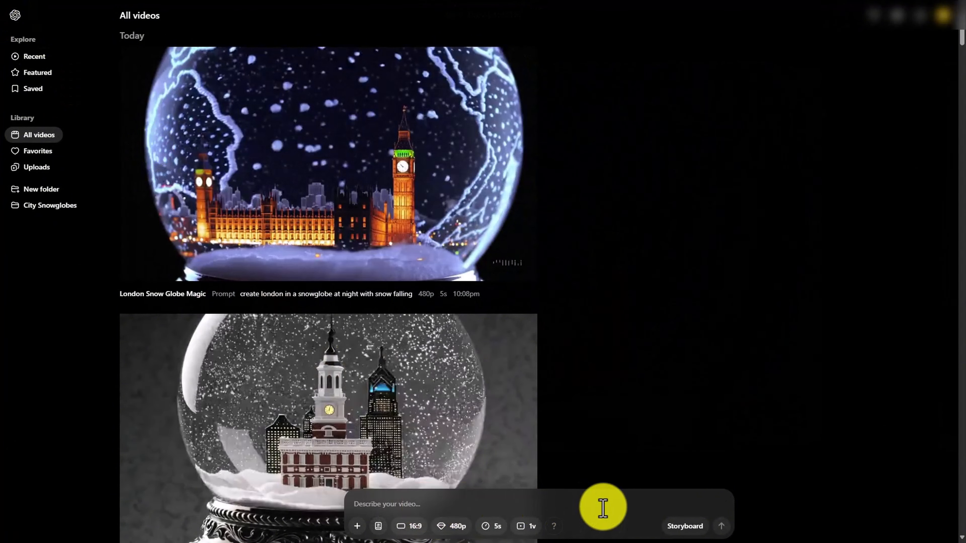
Generate a video from the prompt 'create a video with adelaide australia in a snowglobe at night with snow falling' and open it
{"action": "type", "text": "create a video with adelaide australia in a snowglobe at night with snow falling"}
{"action": "left_click", "coordinate": [715, 523]}
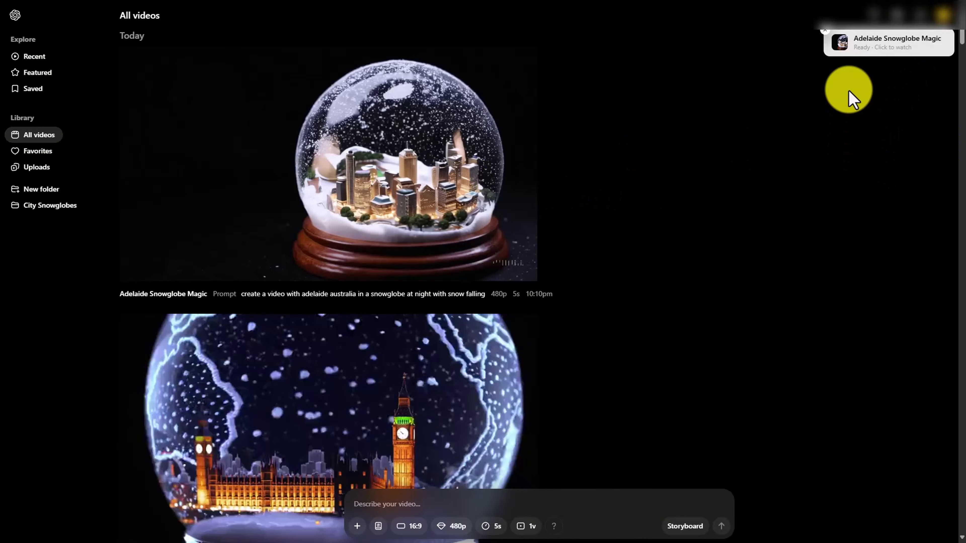
{"action": "left_click", "coordinate": [860, 61]}
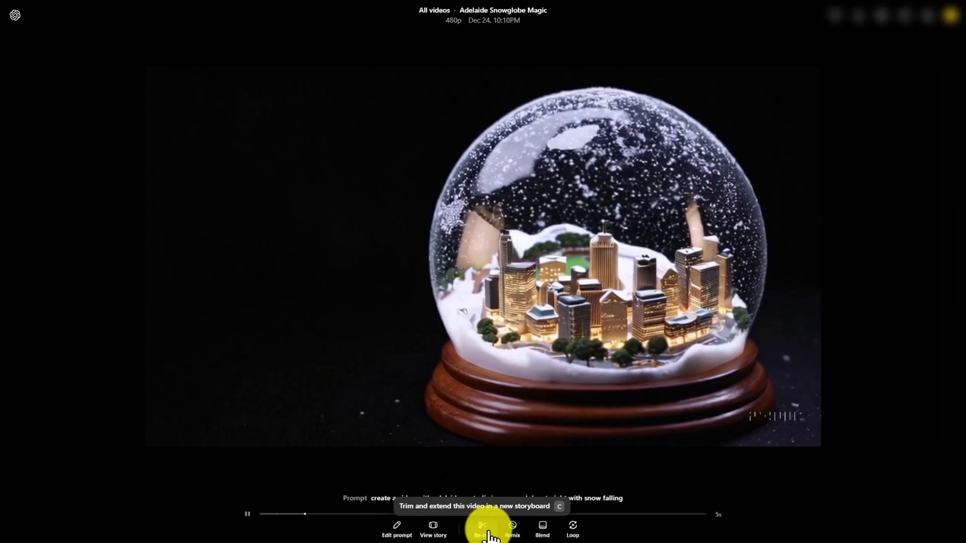
Remix the Adelaide Snowglobe Magic video with the prompt 'zoom in and center the snowglobe' as one variation, then return to All videos
{"action": "left_click", "coordinate": [510, 529]}
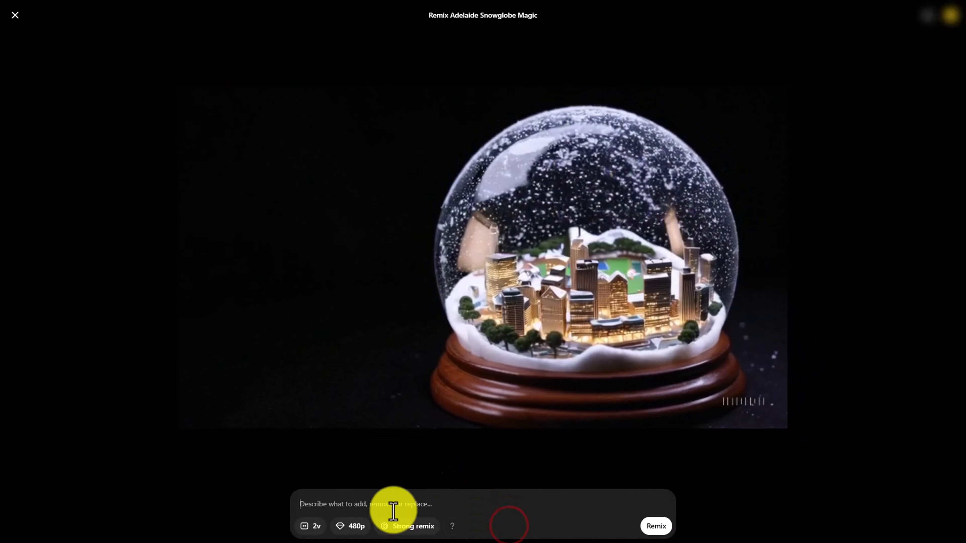
{"action": "left_click", "coordinate": [367, 512]}
{"action": "type", "text": "zoom in and center the snowglobe"}
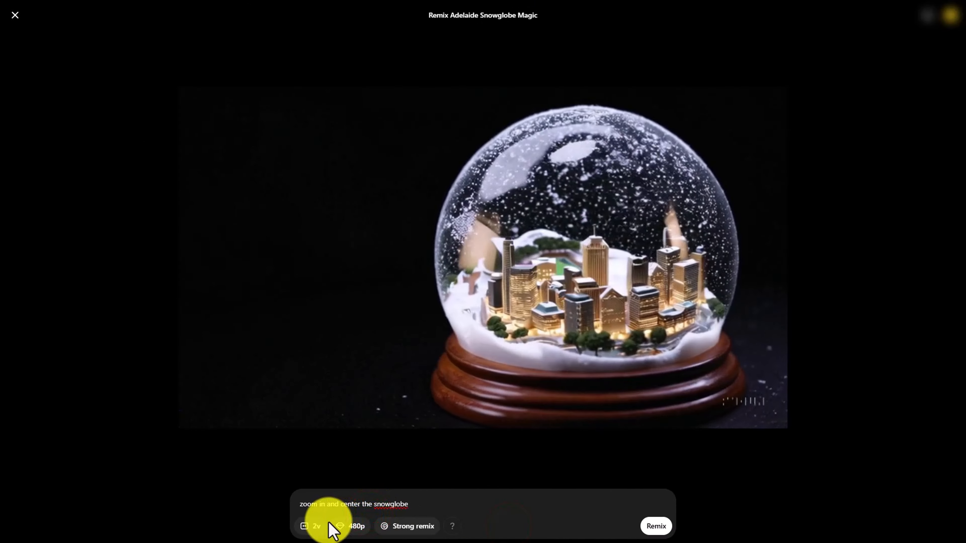
{"action": "mouse_move", "coordinate": [451, 529]}
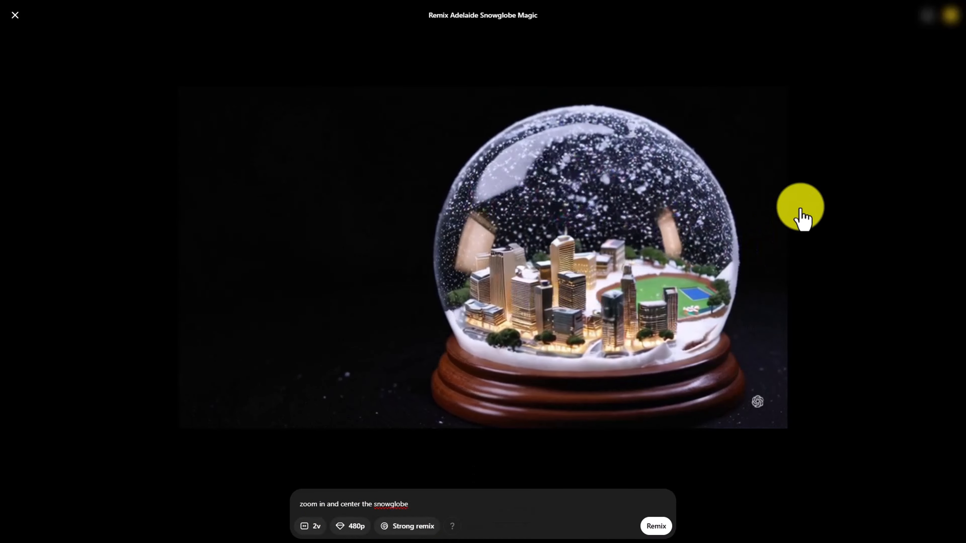
{"action": "left_click", "coordinate": [948, 17]}
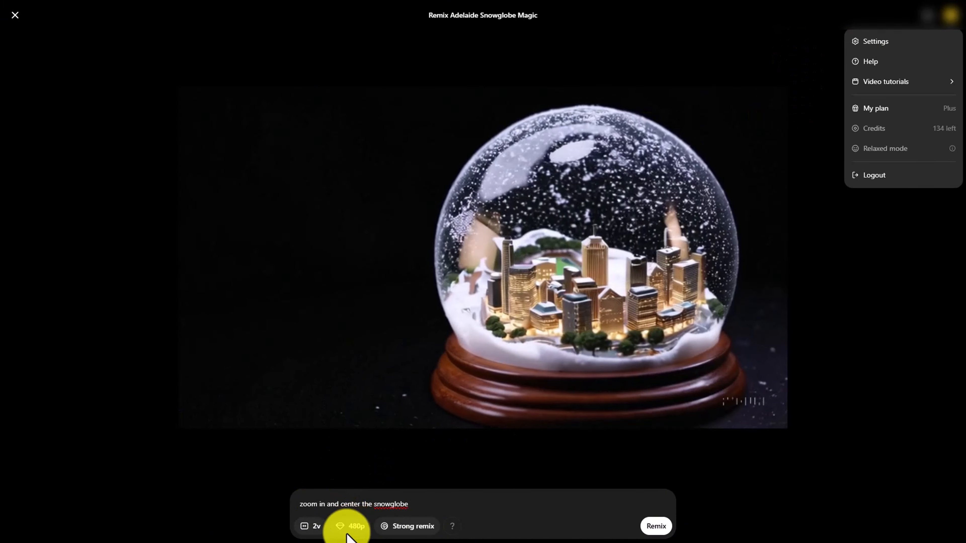
{"action": "left_click", "coordinate": [316, 527]}
{"action": "left_click", "coordinate": [316, 529]}
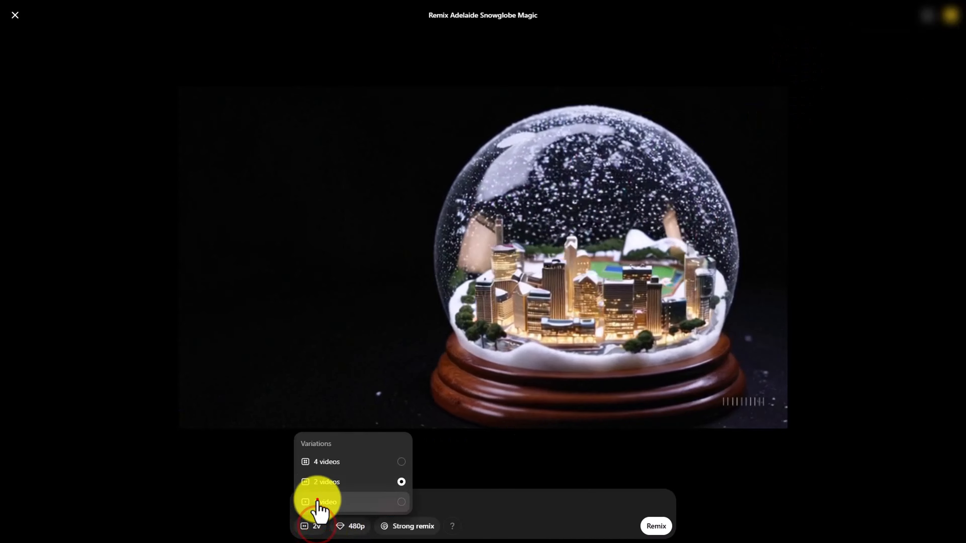
{"action": "left_click", "coordinate": [316, 501]}
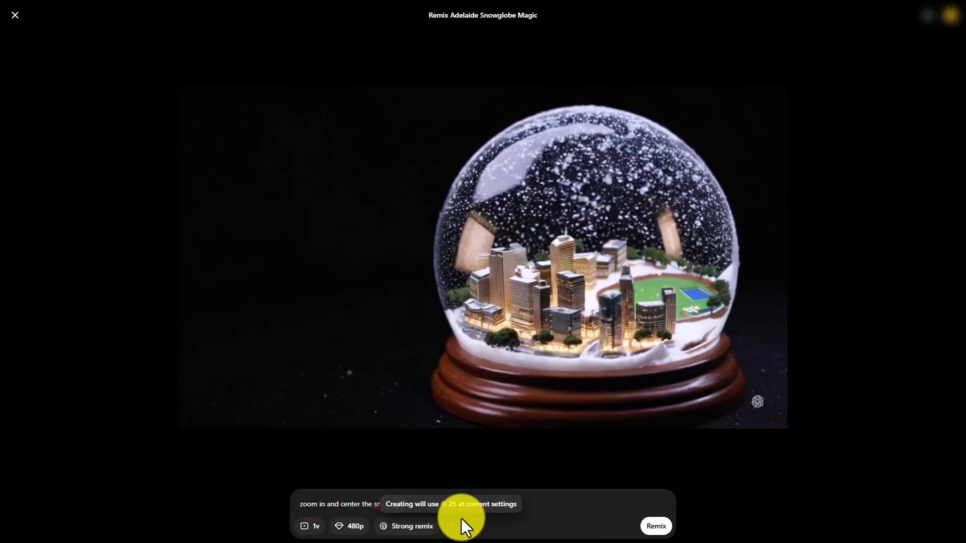
{"action": "left_click", "coordinate": [657, 531]}
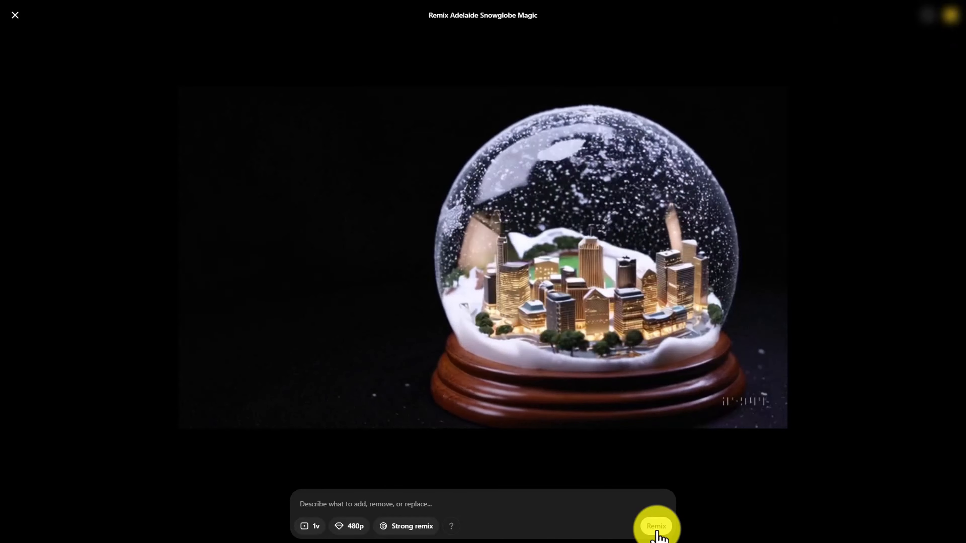
{"action": "left_click", "coordinate": [15, 15]}
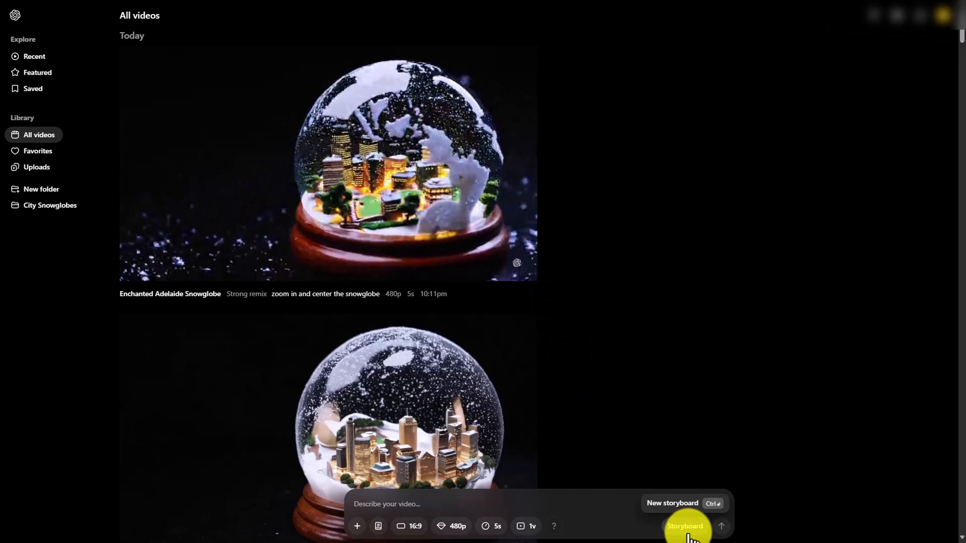
Start a new storyboard and trim the Adelaide snow globe clip to about 1.2 seconds
{"action": "left_click", "coordinate": [683, 527]}
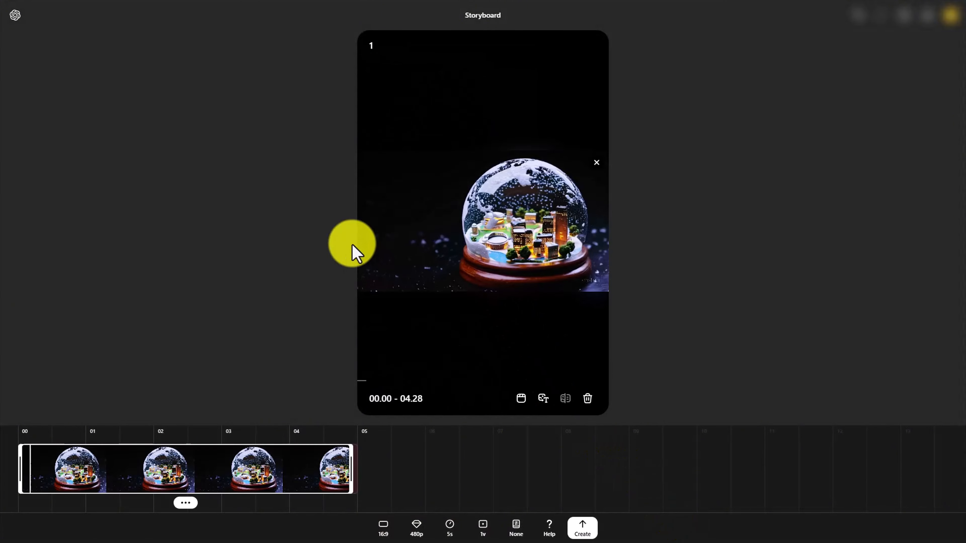
{"action": "left_click_drag", "start_coordinate": [308, 463], "coordinate": [118, 461]}
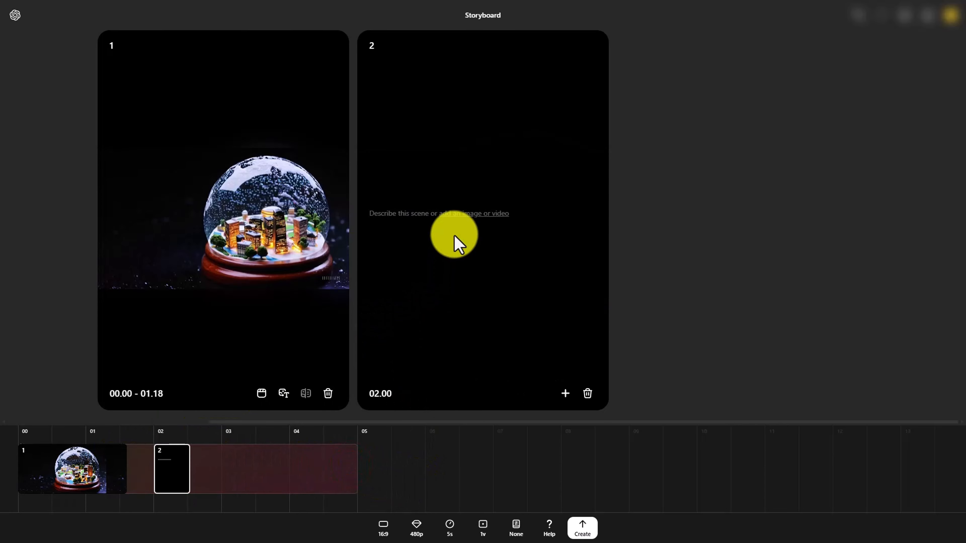
Add the London snow globe video from the library as the second scene and trim it to end at about 3 seconds
{"action": "left_click", "coordinate": [458, 214]}
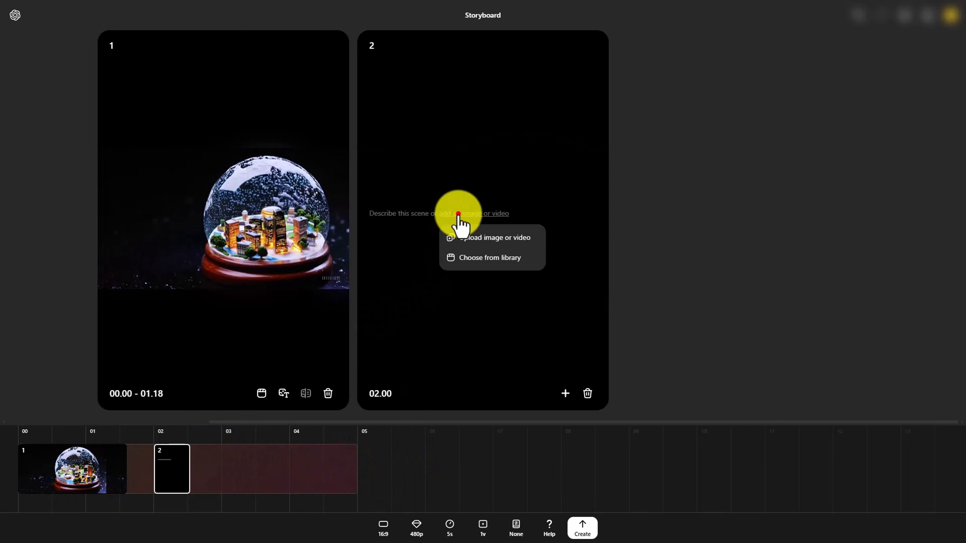
{"action": "left_click", "coordinate": [495, 262]}
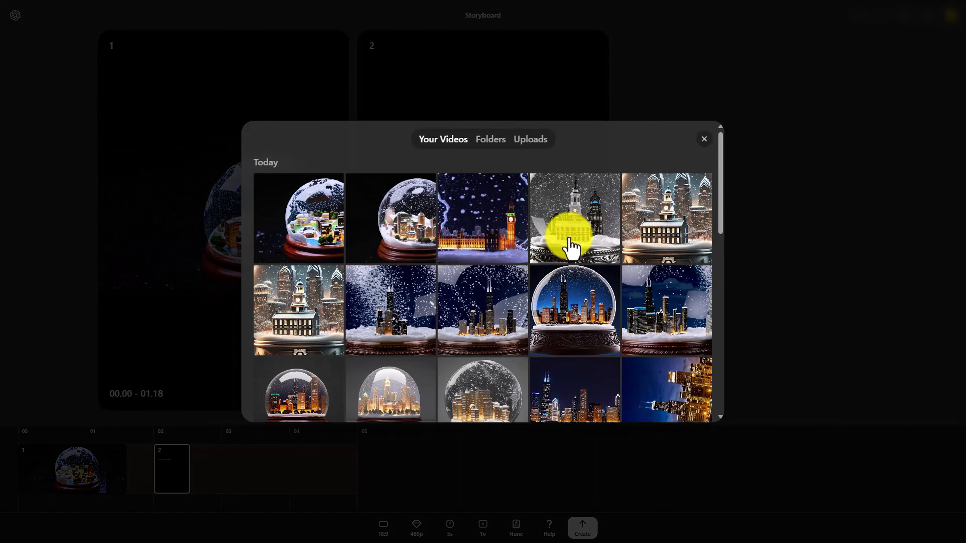
{"action": "left_click", "coordinate": [492, 370]}
{"action": "left_click_drag", "start_coordinate": [349, 469], "coordinate": [218, 466]}
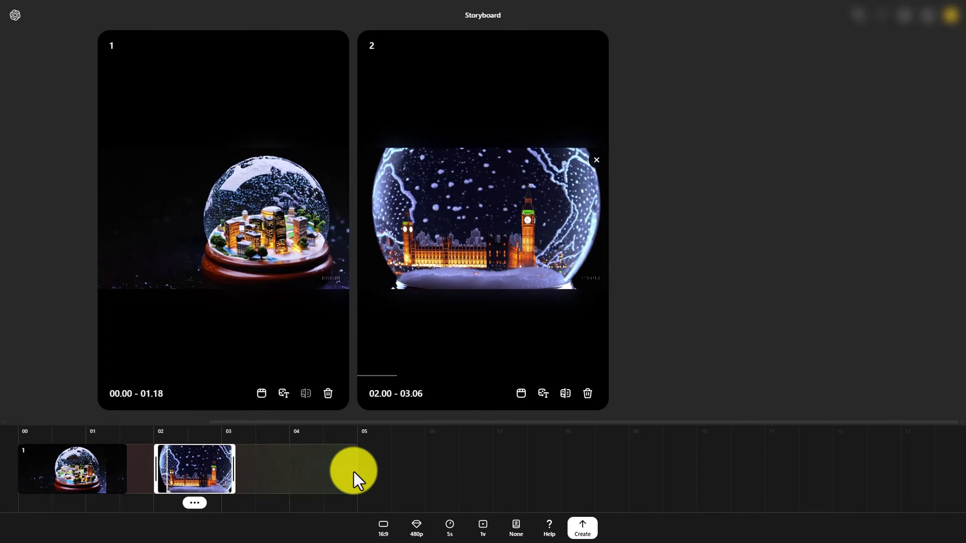
Add a third scene at the 4-second mark using the Independence Hall snow globe video from the library
{"action": "left_click", "coordinate": [310, 468]}
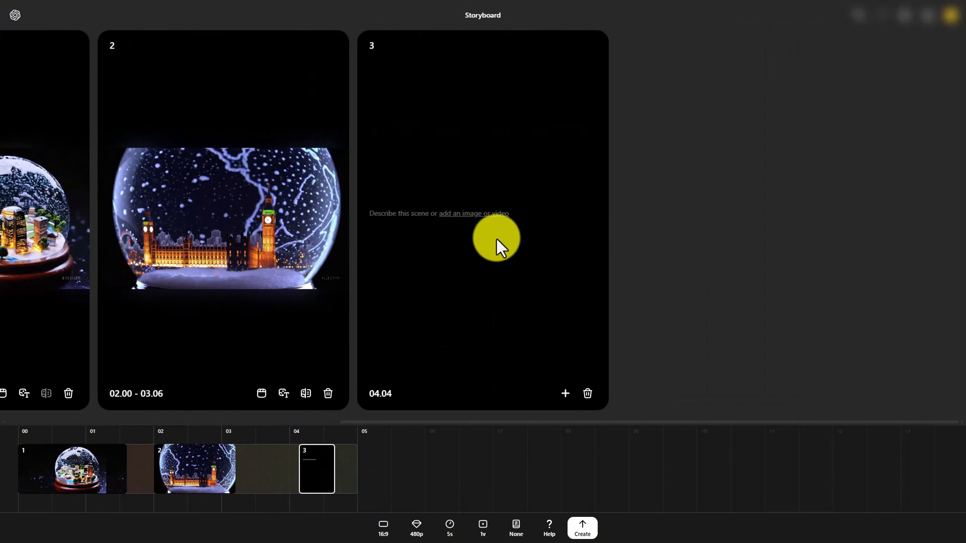
{"action": "left_click", "coordinate": [479, 213]}
{"action": "left_click", "coordinate": [480, 257]}
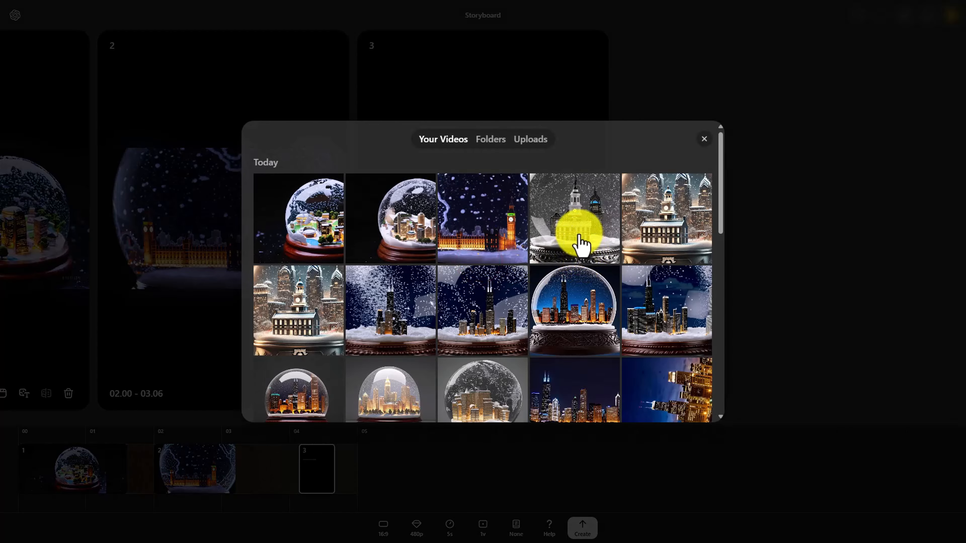
{"action": "left_click", "coordinate": [579, 236]}
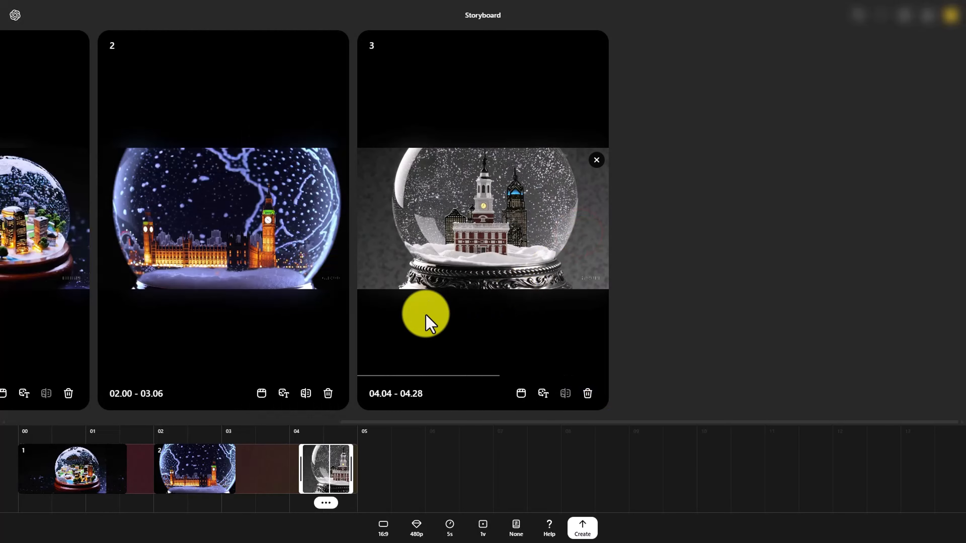
Set the storyboard duration to 10 seconds and add the Chicago snow globe video from the library as a fourth scene
{"action": "left_click", "coordinate": [449, 528]}
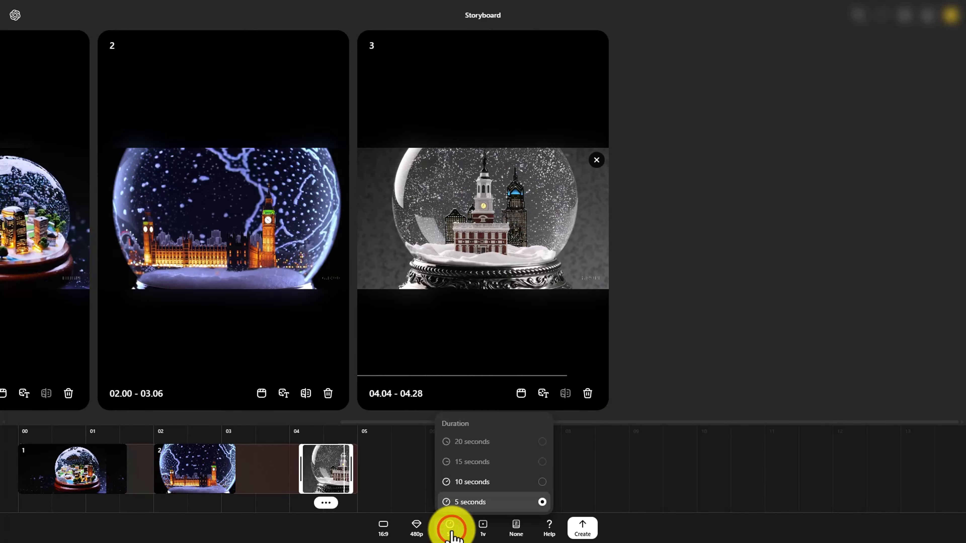
{"action": "left_click", "coordinate": [466, 482]}
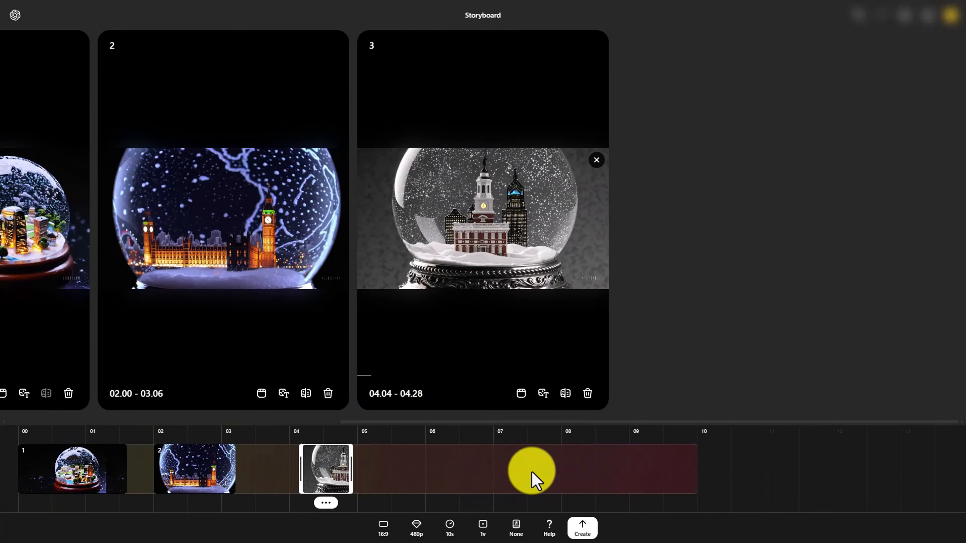
{"action": "left_click", "coordinate": [518, 471]}
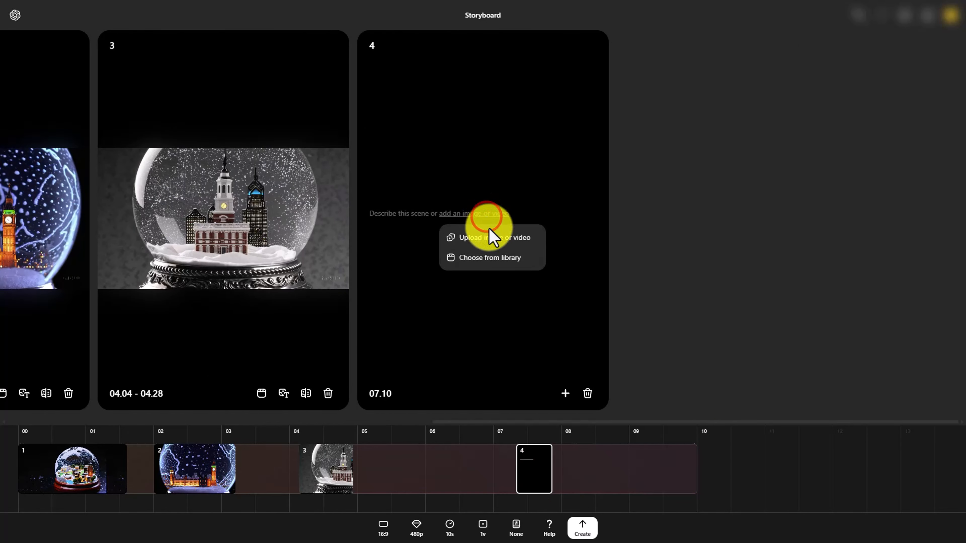
{"action": "left_click", "coordinate": [492, 258]}
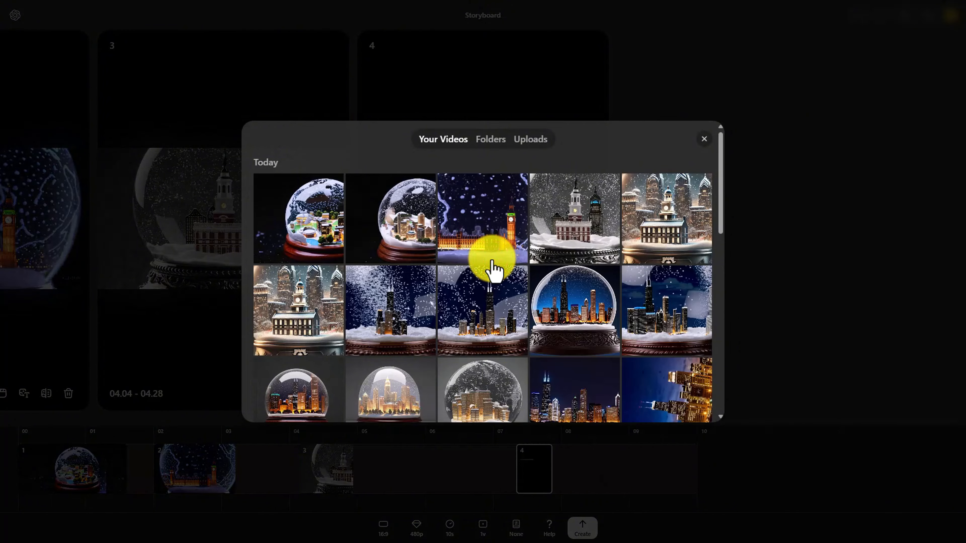
{"action": "left_click", "coordinate": [556, 319]}
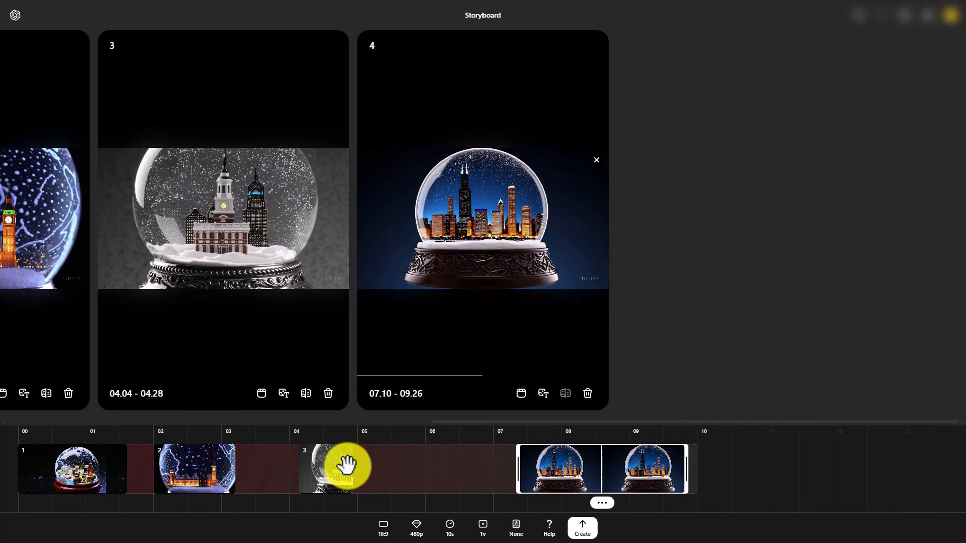
Move the third scene to start at about 4.16 s and the second scene to start at about 2.04 s
{"action": "left_click", "coordinate": [346, 465]}
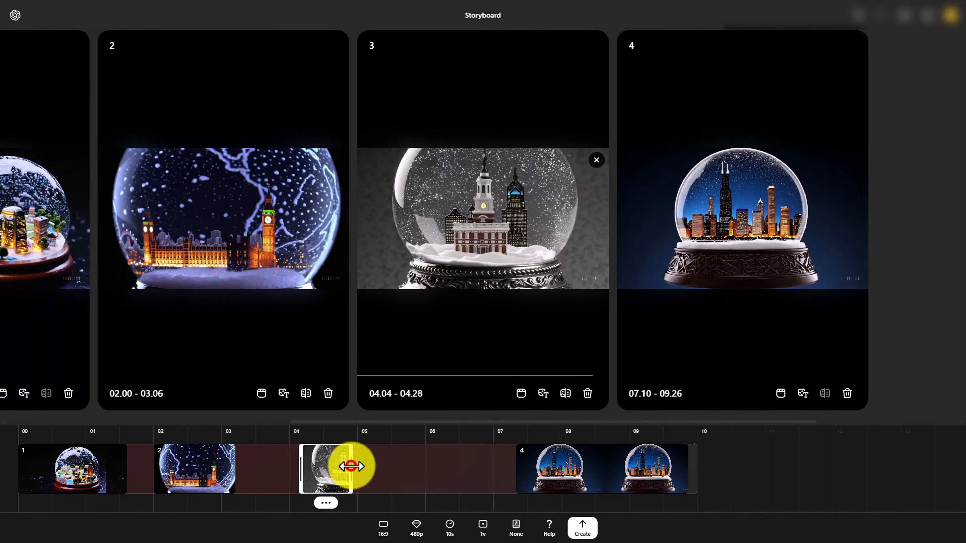
{"action": "left_click_drag", "start_coordinate": [351, 466], "coordinate": [372, 465]}
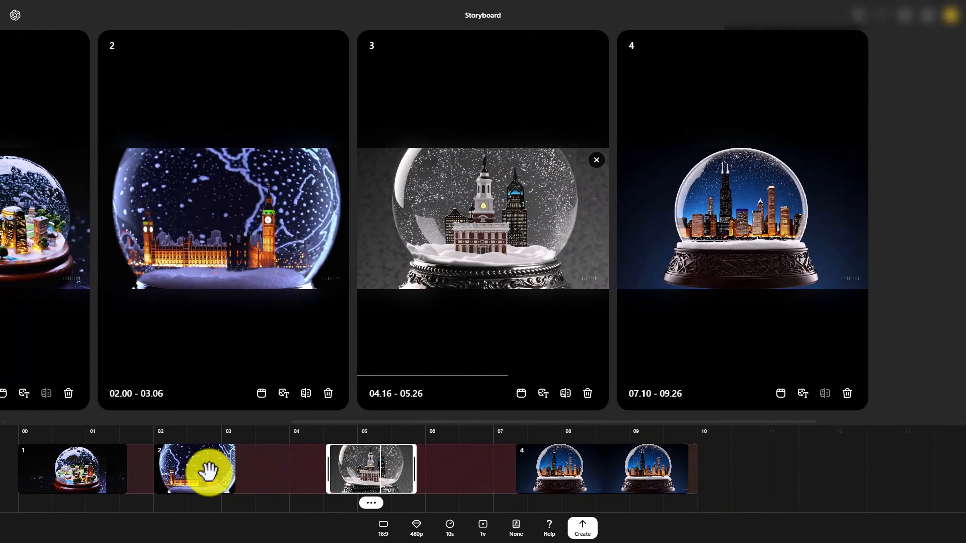
{"action": "left_click_drag", "start_coordinate": [209, 471], "coordinate": [262, 469]}
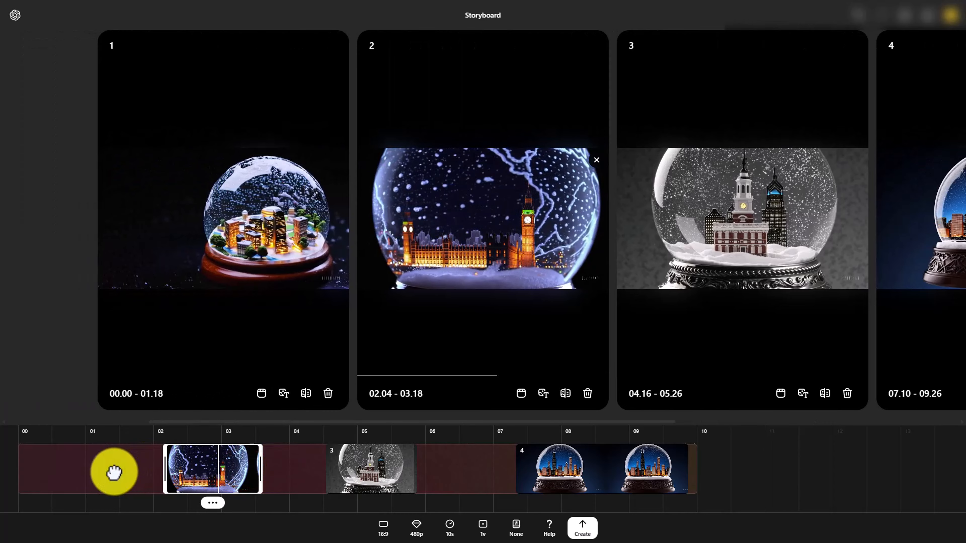
{"action": "left_click", "coordinate": [113, 473]}
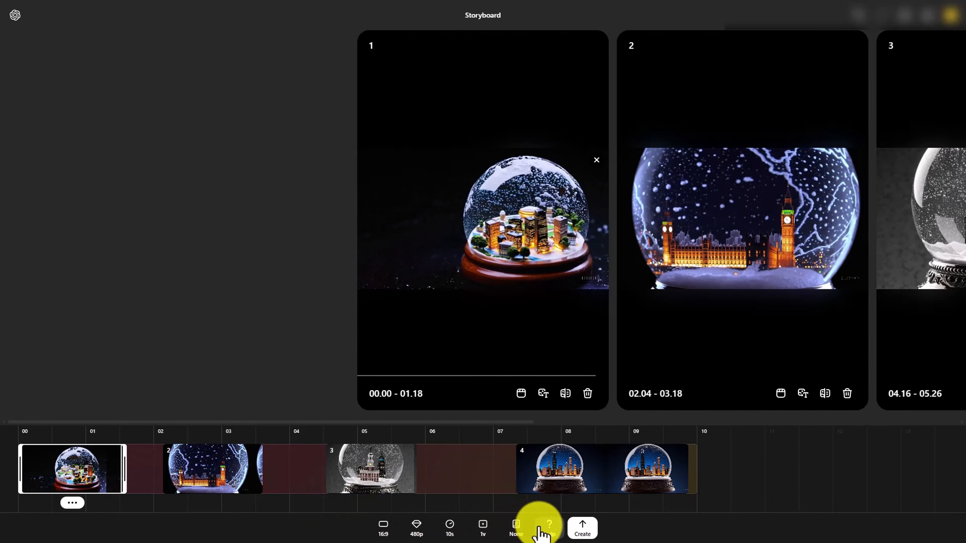
Create the storyboard video, then return to All videos and open the finished storyboard result
{"action": "mouse_move", "coordinate": [547, 528]}
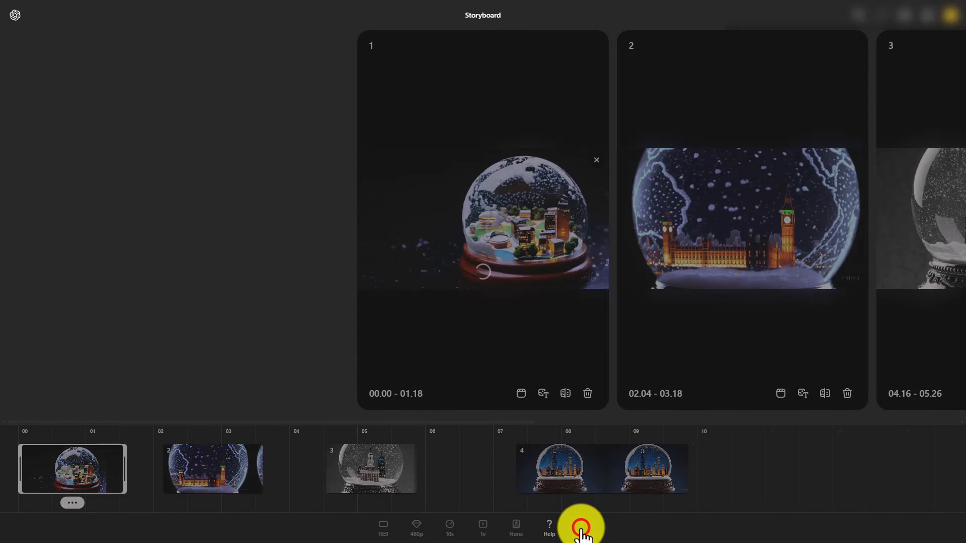
{"action": "left_click", "coordinate": [581, 531]}
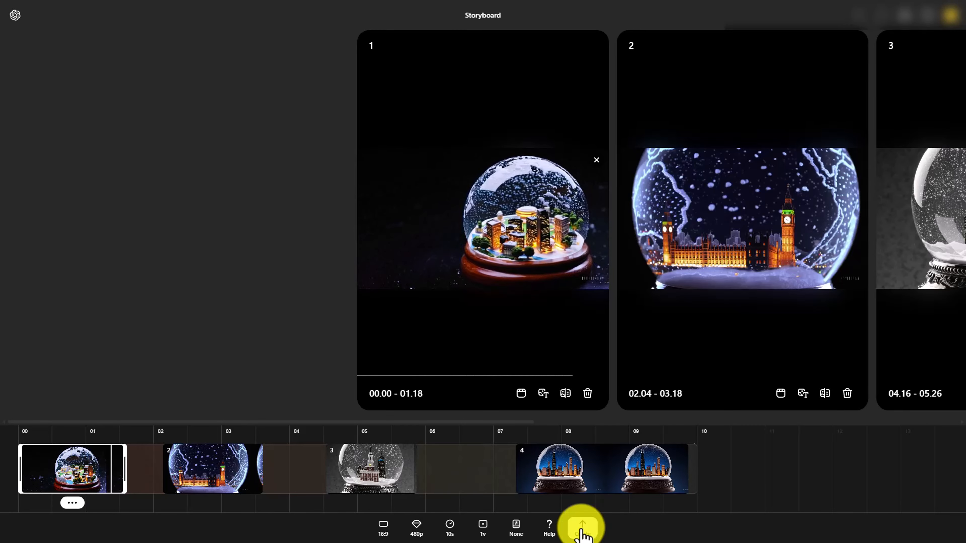
{"action": "left_click", "coordinate": [14, 16]}
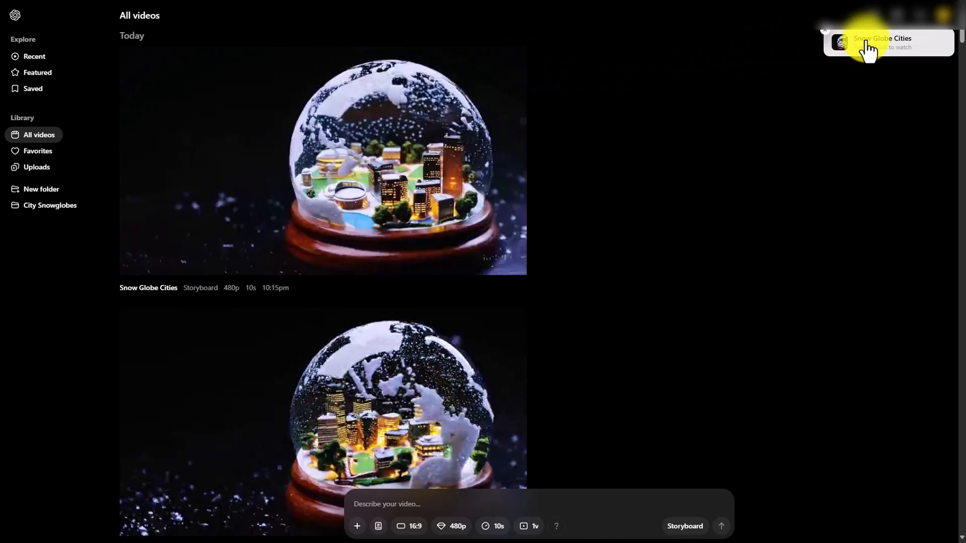
{"action": "left_click", "coordinate": [866, 40]}
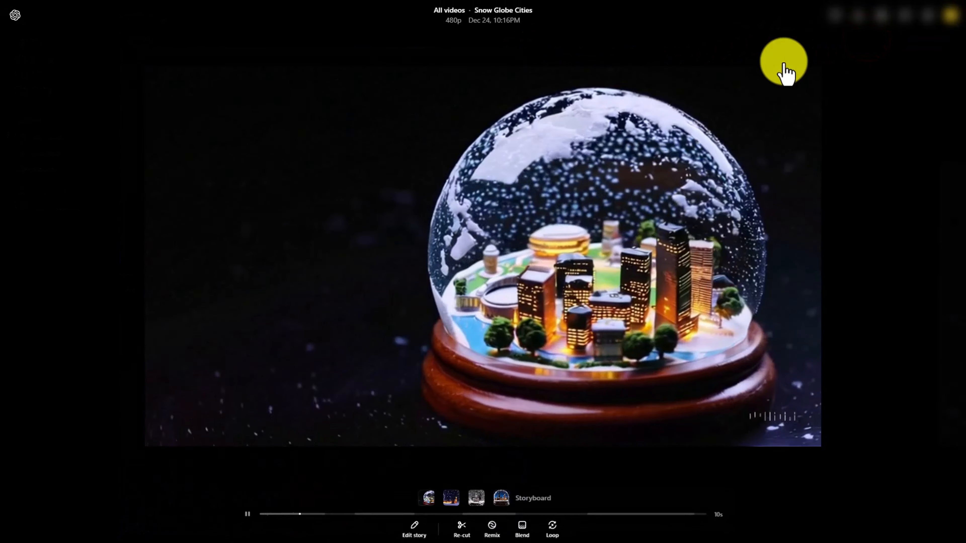